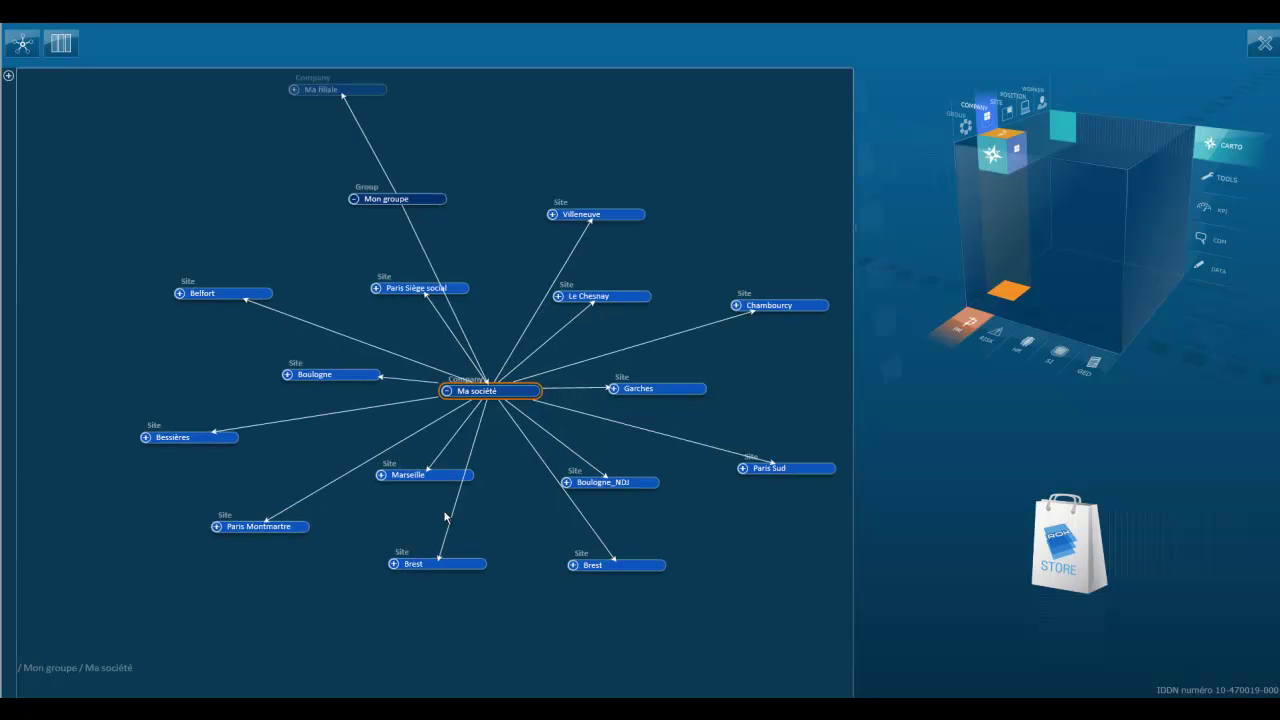
# - Open the company's procedures cartography with the lines grouped by Cycle and filtered to Sales - Customers (SC)
pyautogui.click(1008, 163)
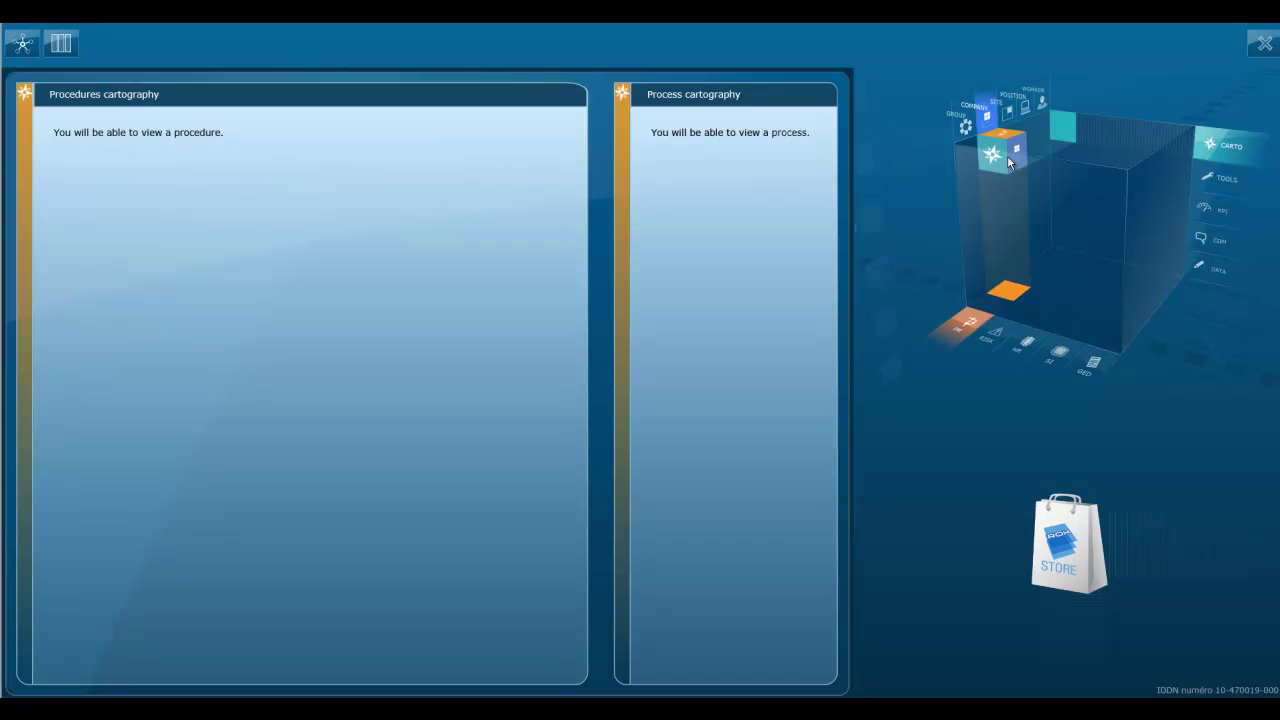
pyautogui.click(172, 132)
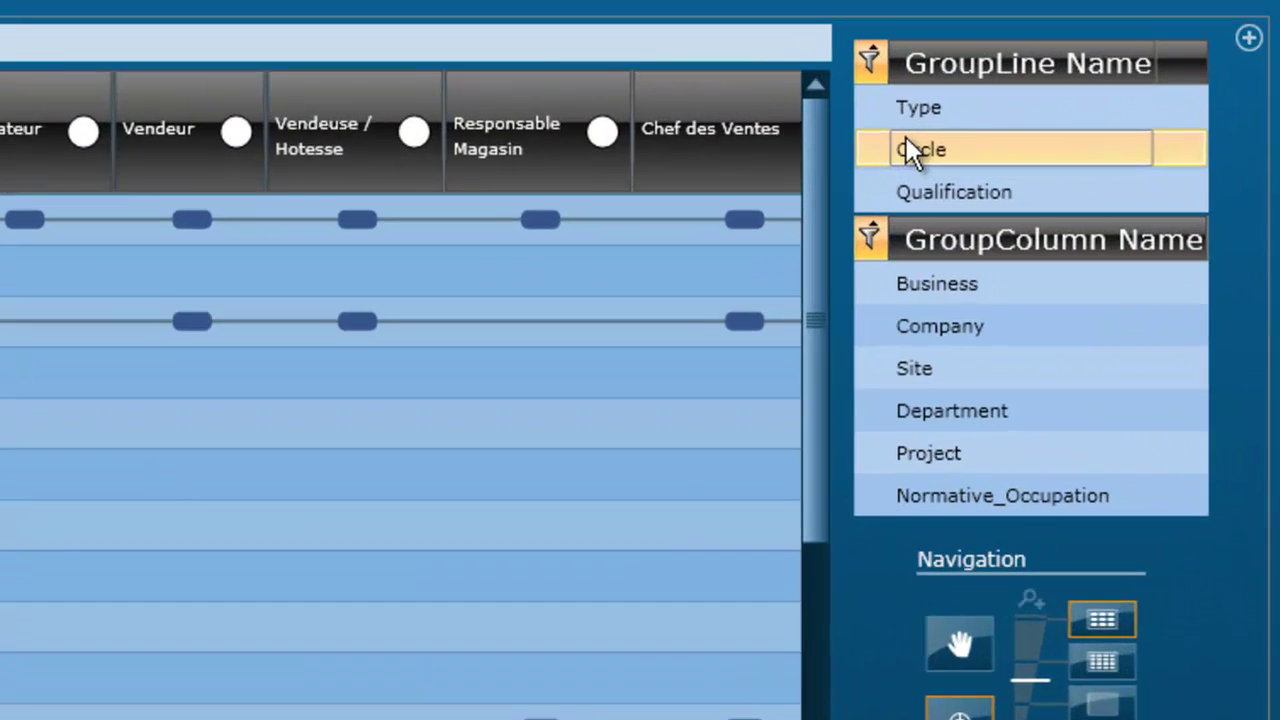
pyautogui.click(1137, 156)
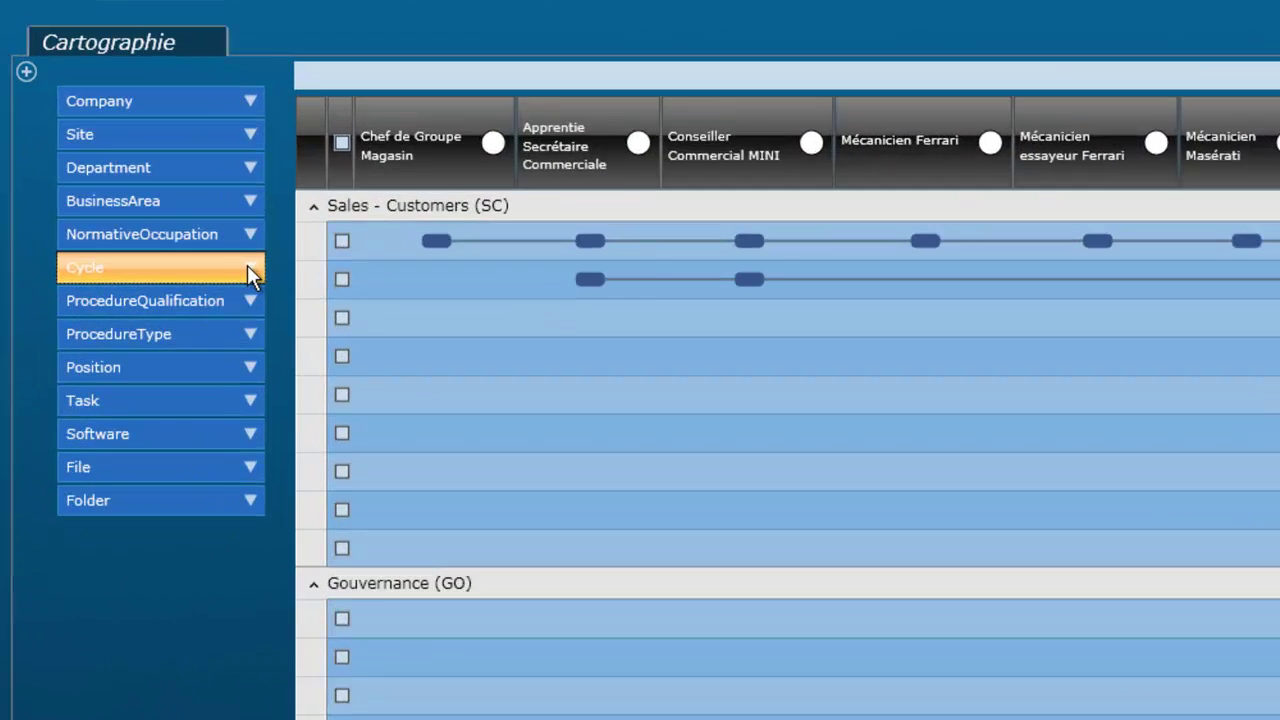
pyautogui.click(247, 265)
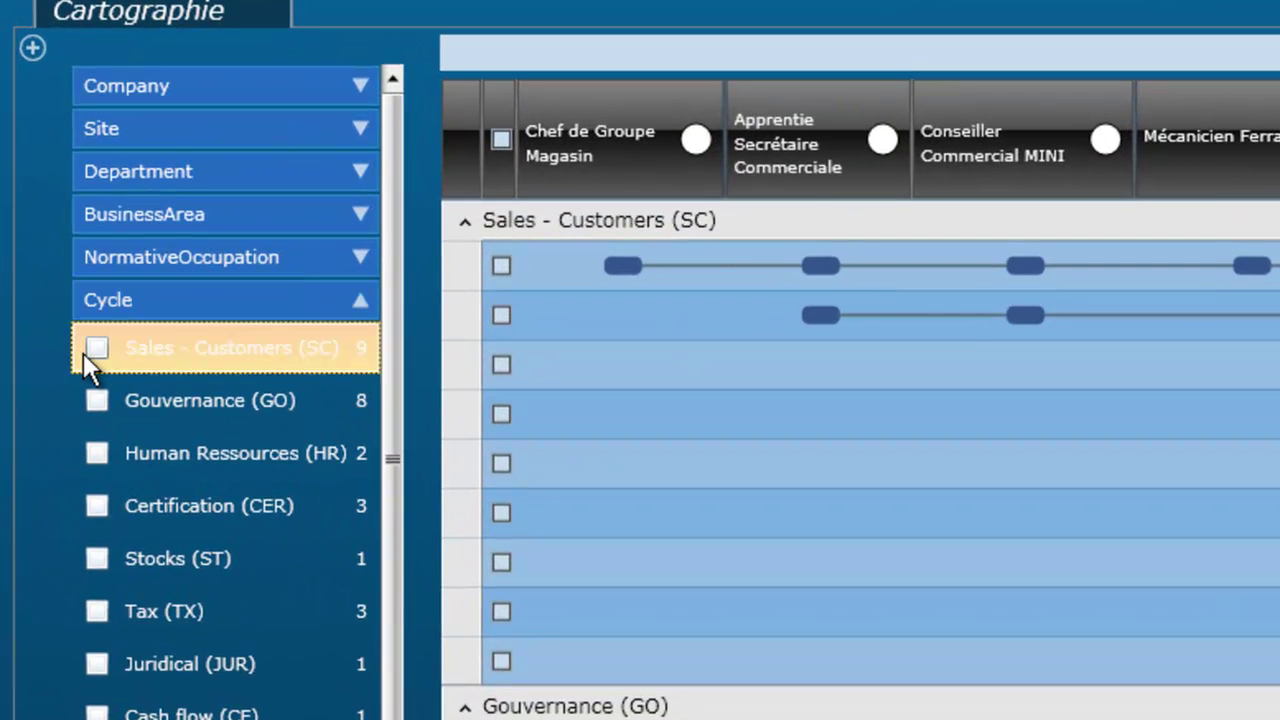
pyautogui.click(90, 350)
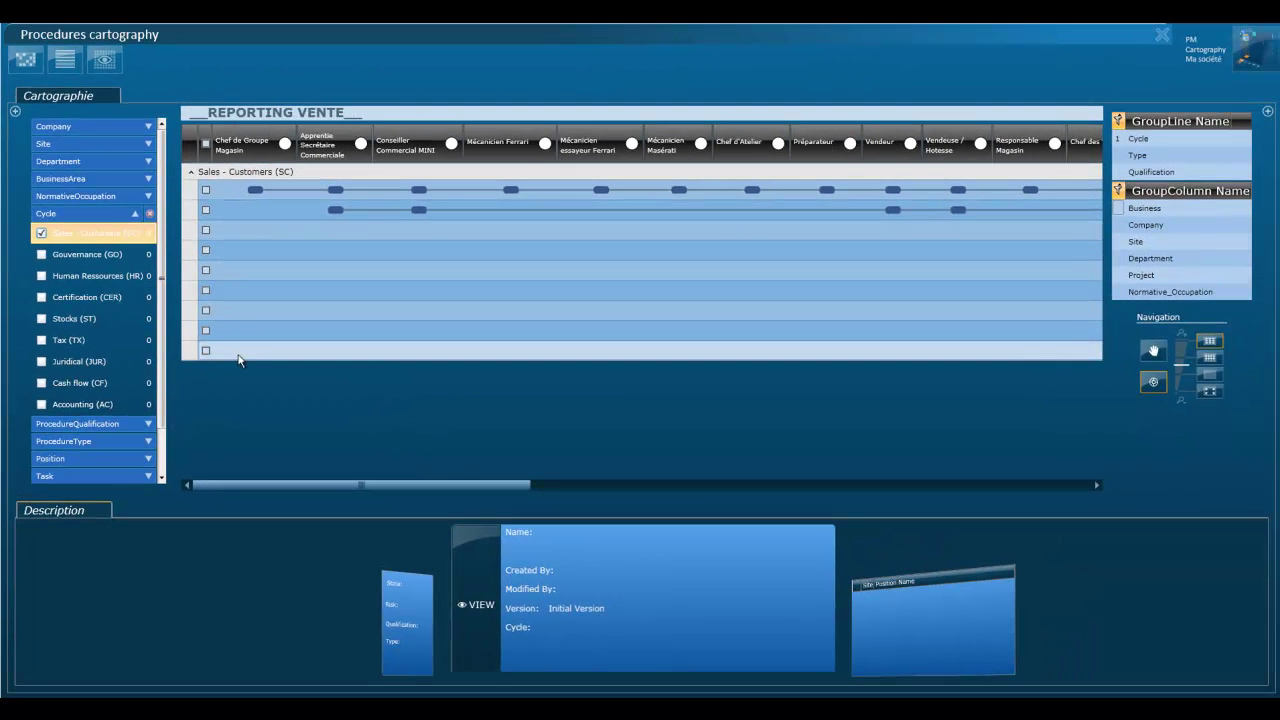
# - Select the __REPORTING VENTE__ procedure in the cartography and open its workflow diagram
pyautogui.click(206, 352)
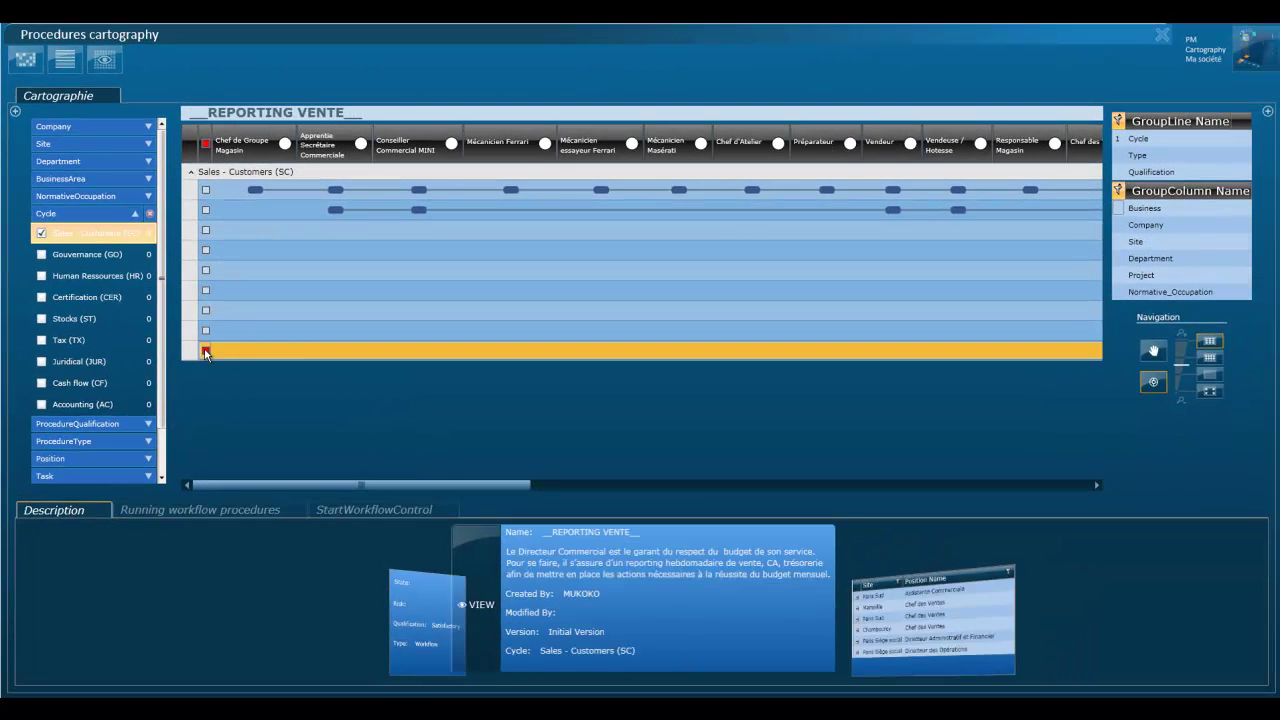
pyautogui.click(239, 194)
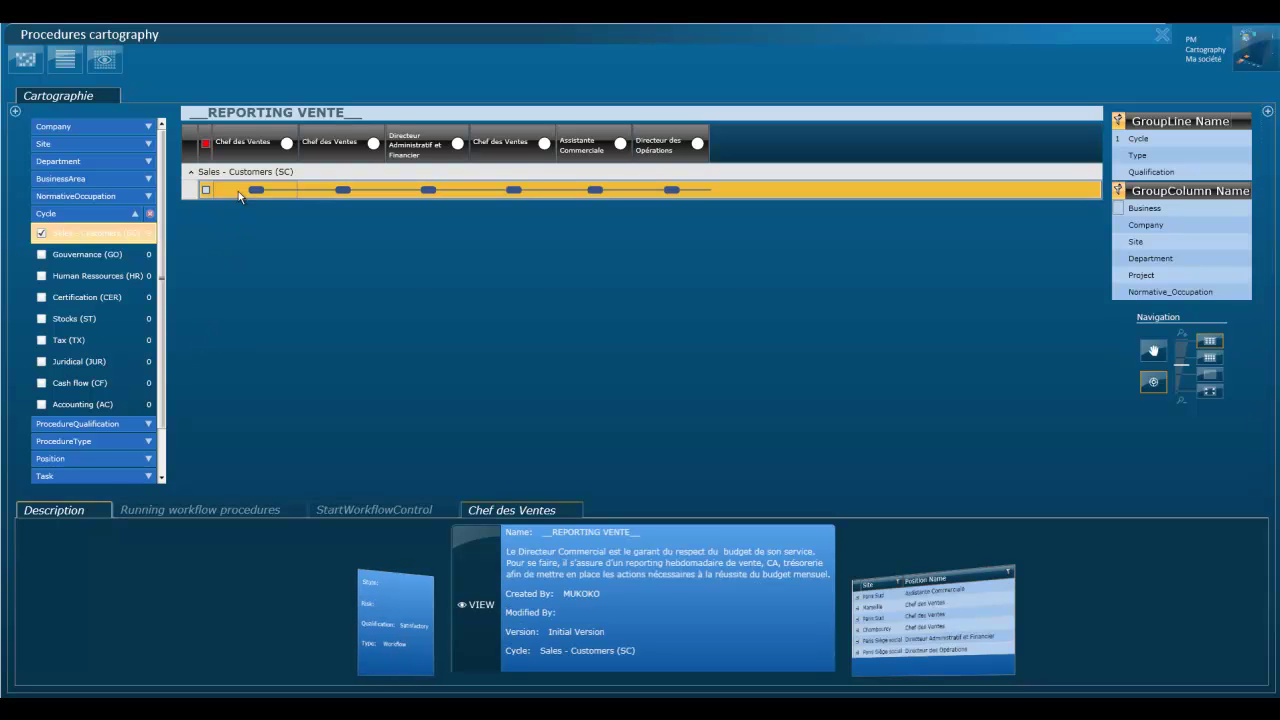
pyautogui.click(459, 550)
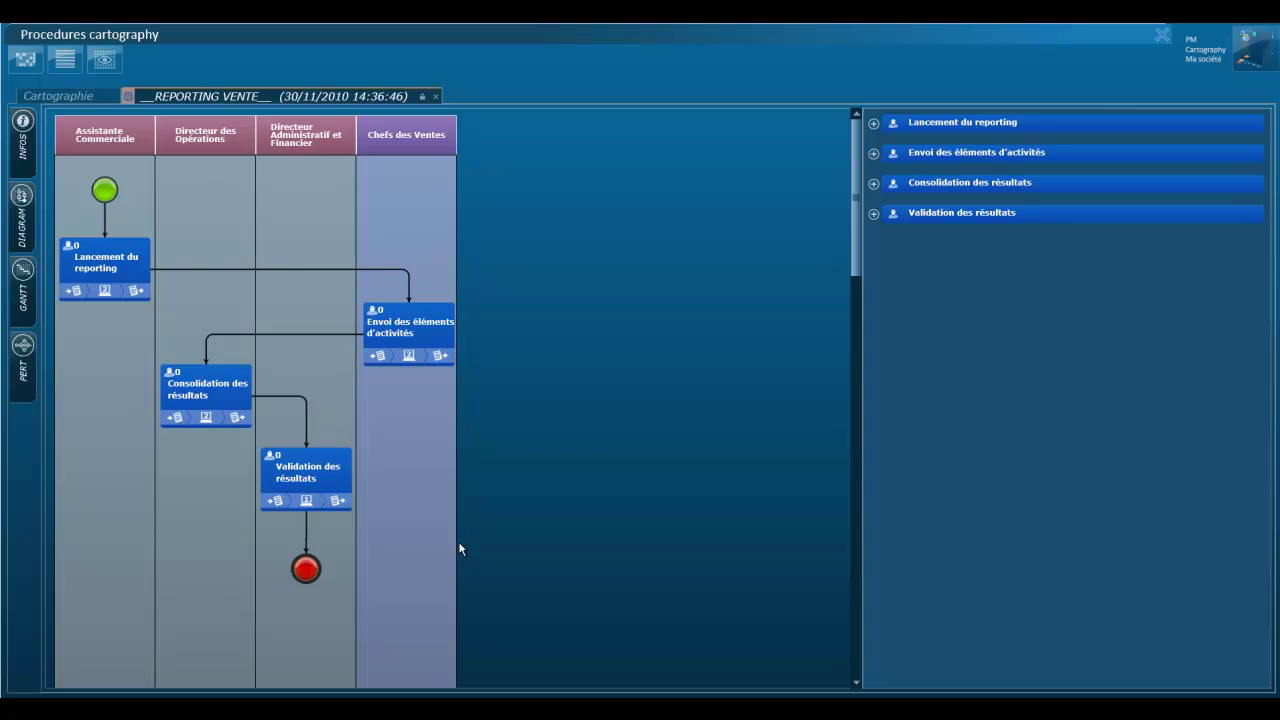
# - Back in the cartography, prepare a workflow instance of the procedure named Reporting_Novembre with Logistique as its category
pyautogui.click(63, 96)
pyautogui.click(385, 503)
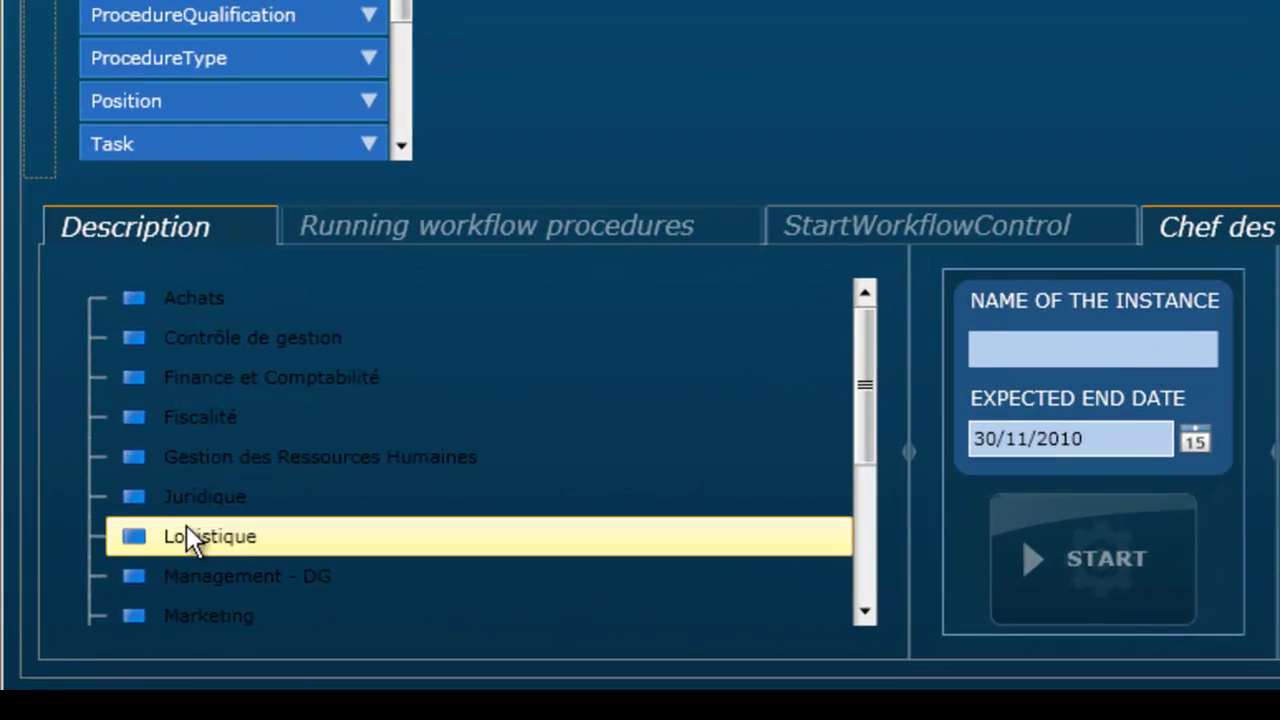
pyautogui.click(191, 536)
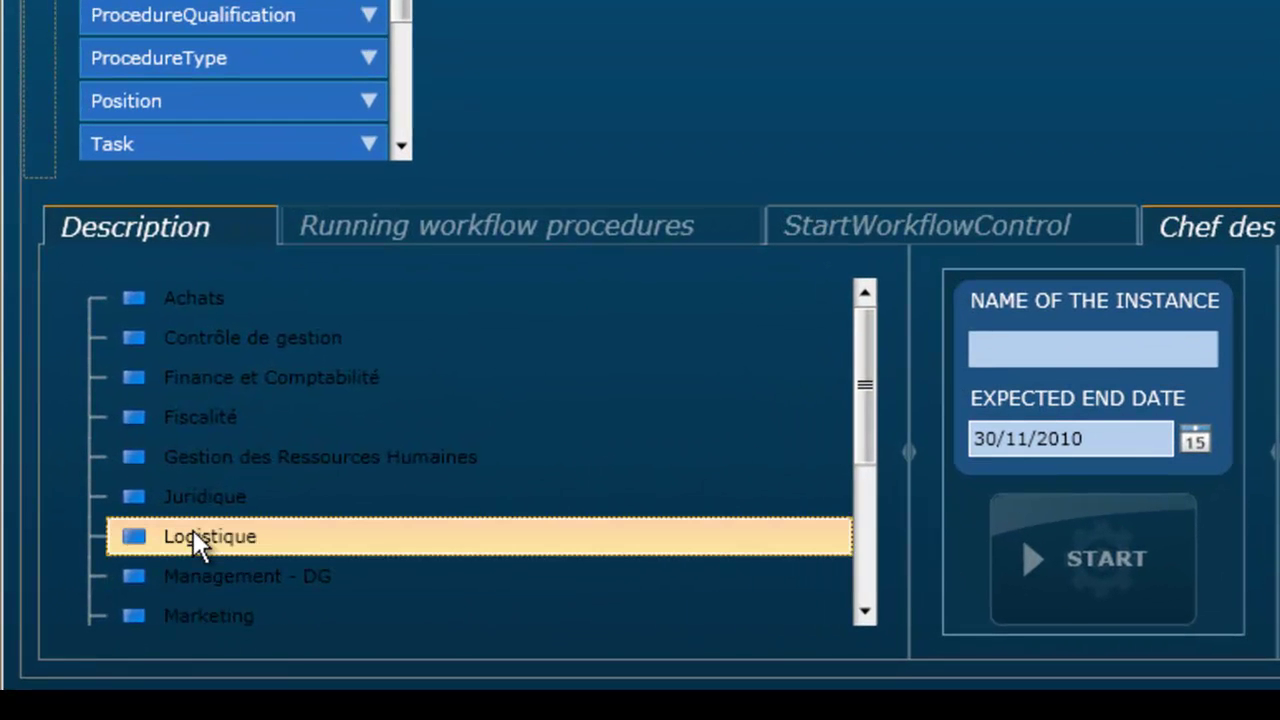
pyautogui.click(1032, 348)
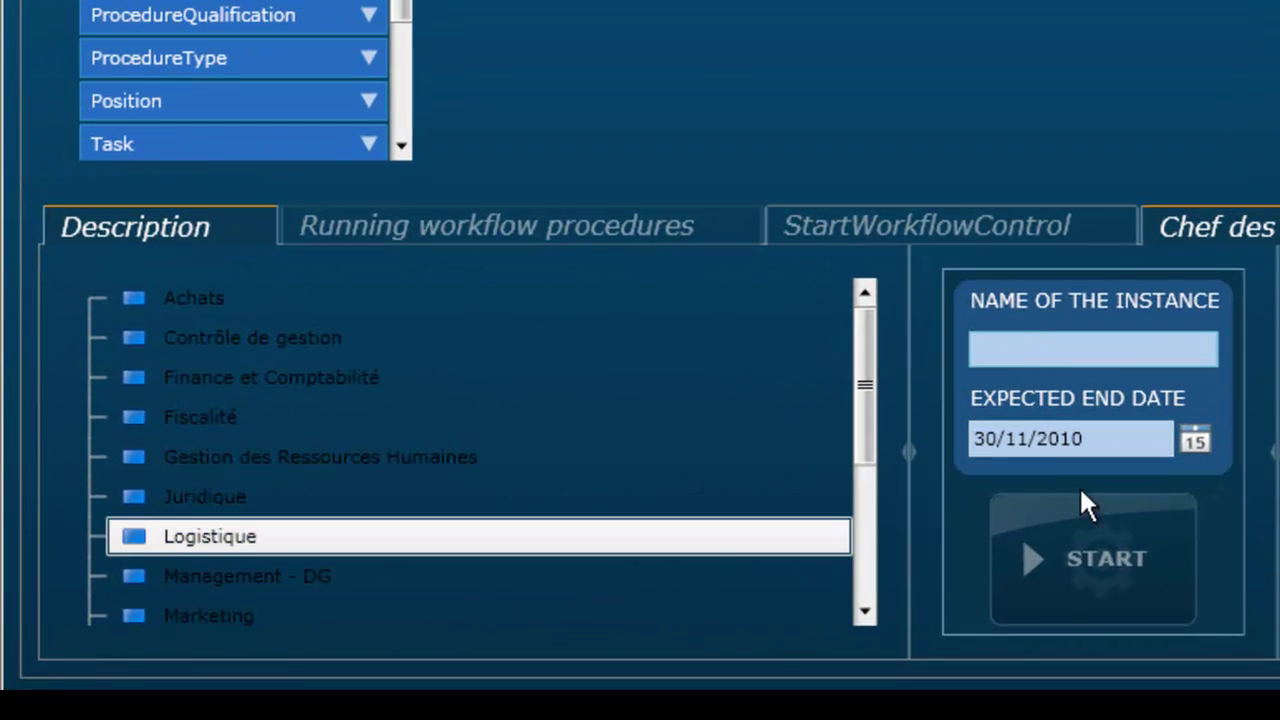
pyautogui.write('Reporting_N')
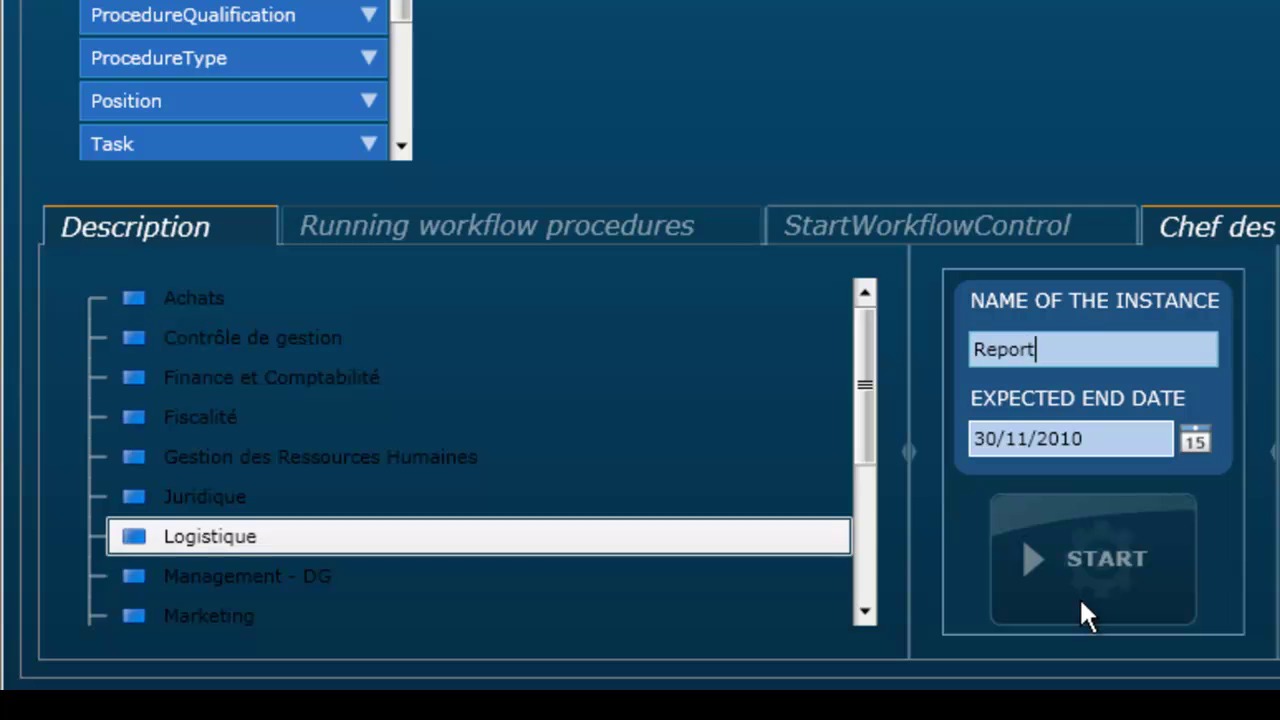
pyautogui.write('ovembre')
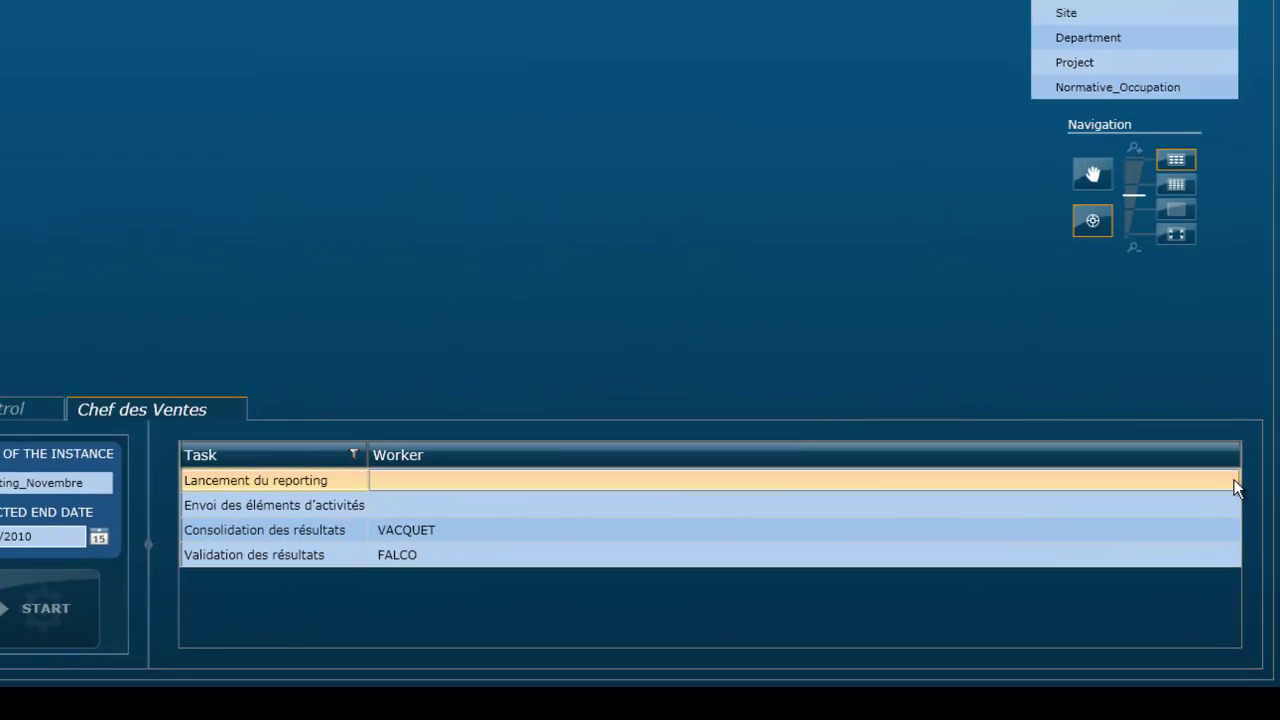
# - Assign the second listed worker to Lancement du reporting and the third listed worker to Envoi des éléments d'activités
pyautogui.click(1234, 482)
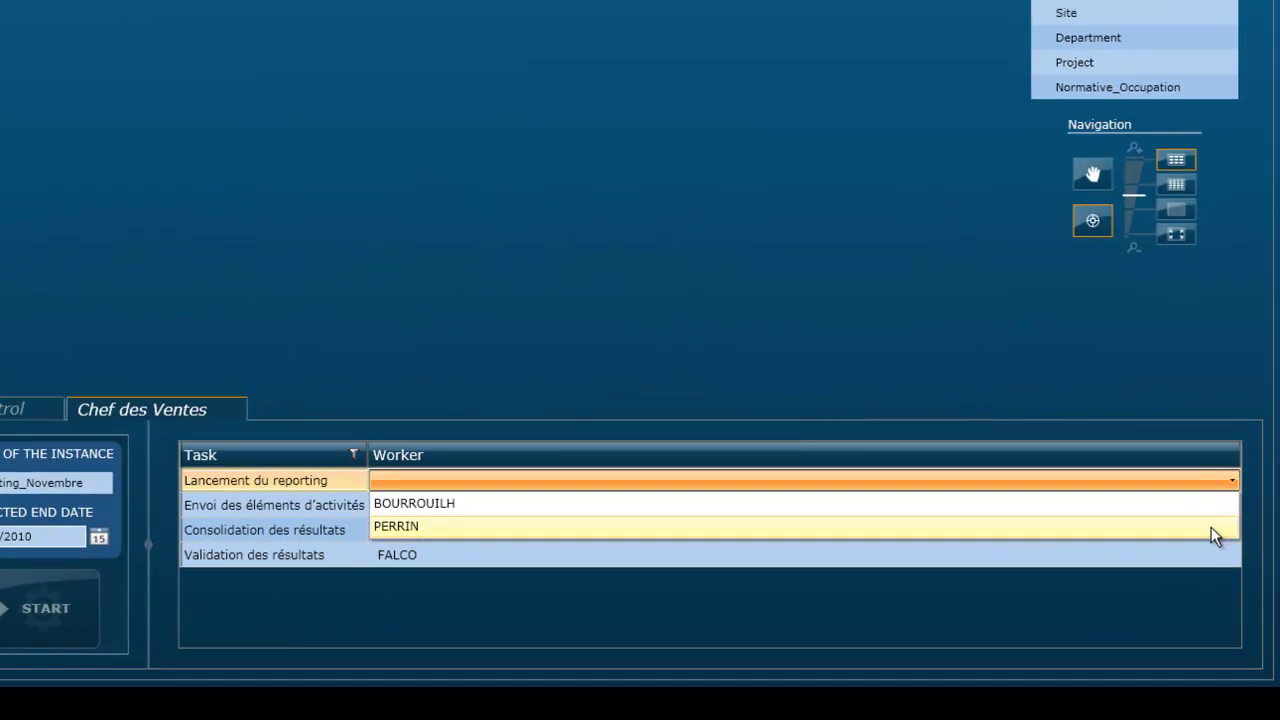
pyautogui.click(1211, 527)
pyautogui.click(1232, 505)
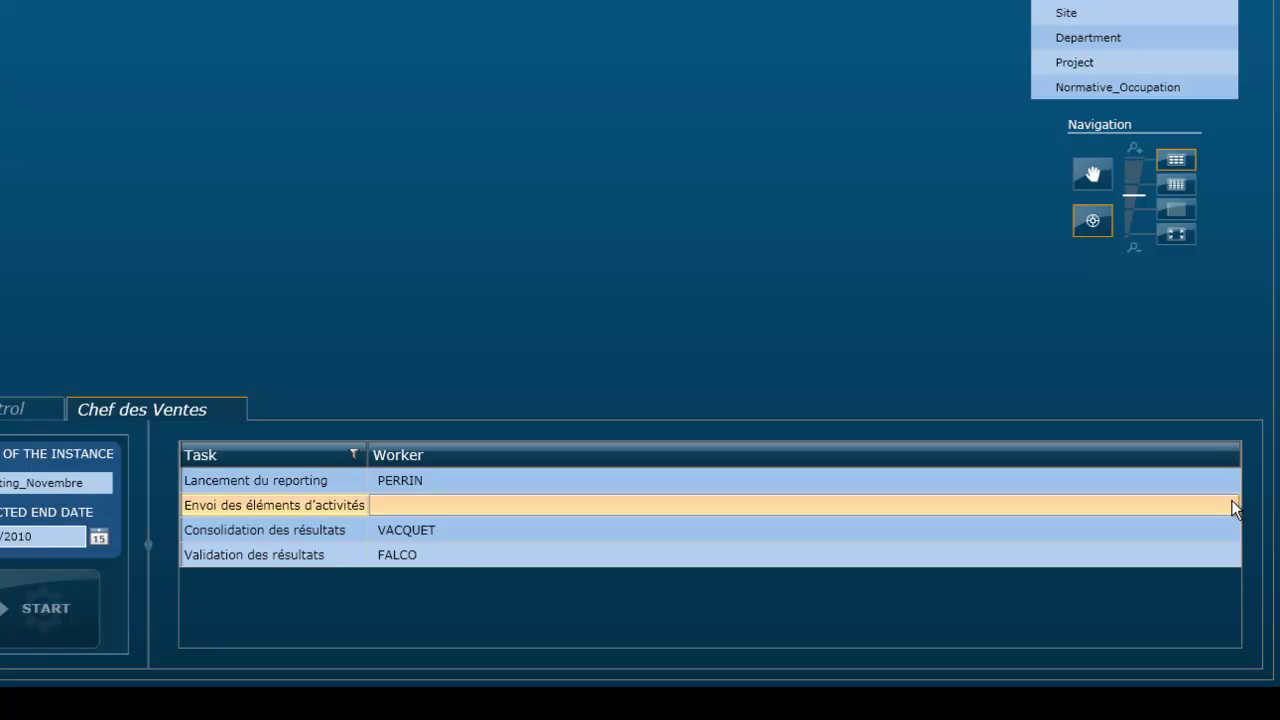
pyautogui.click(1234, 506)
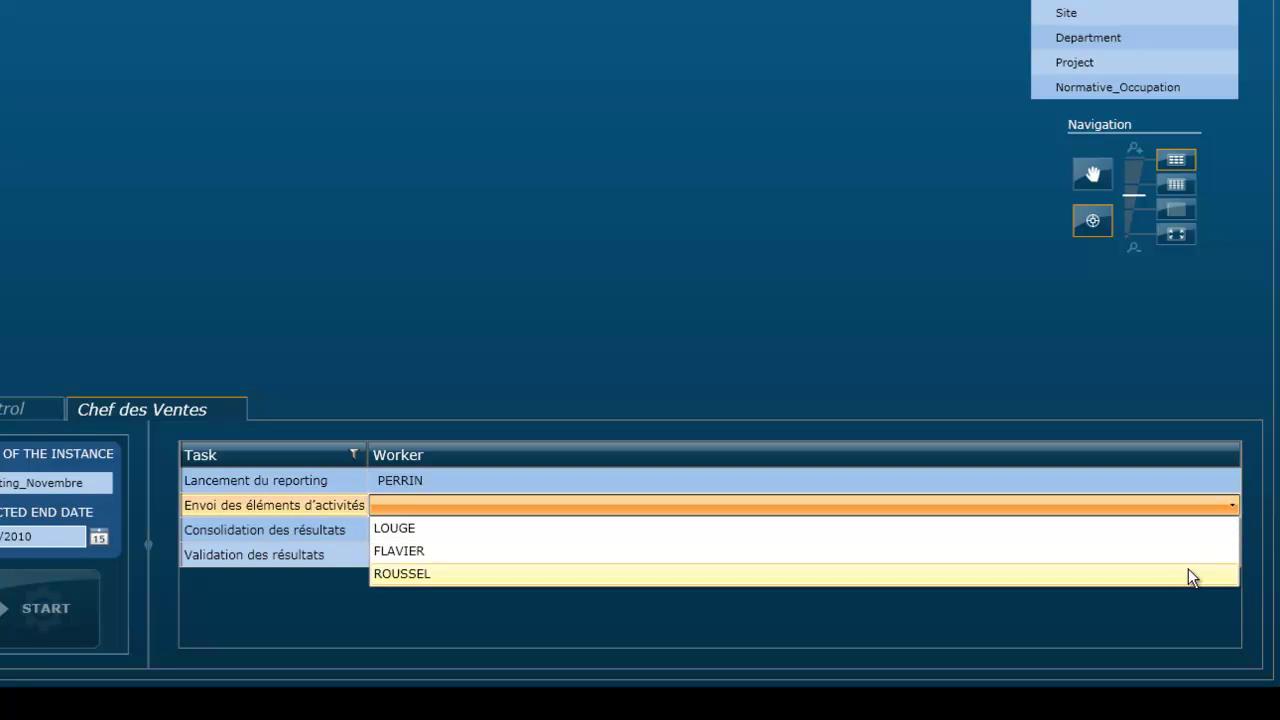
pyautogui.click(1188, 572)
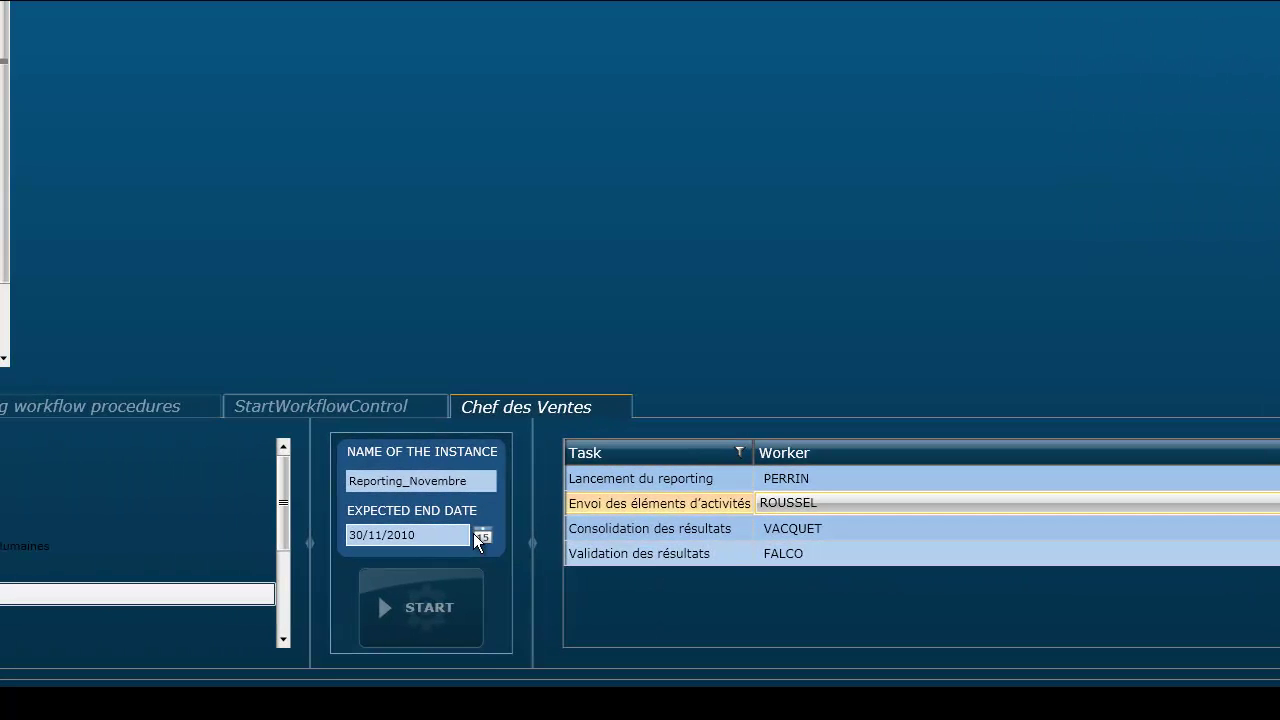
# - Set the instance's expected end date to 15/12/2010 and start the workflow
pyautogui.click(480, 538)
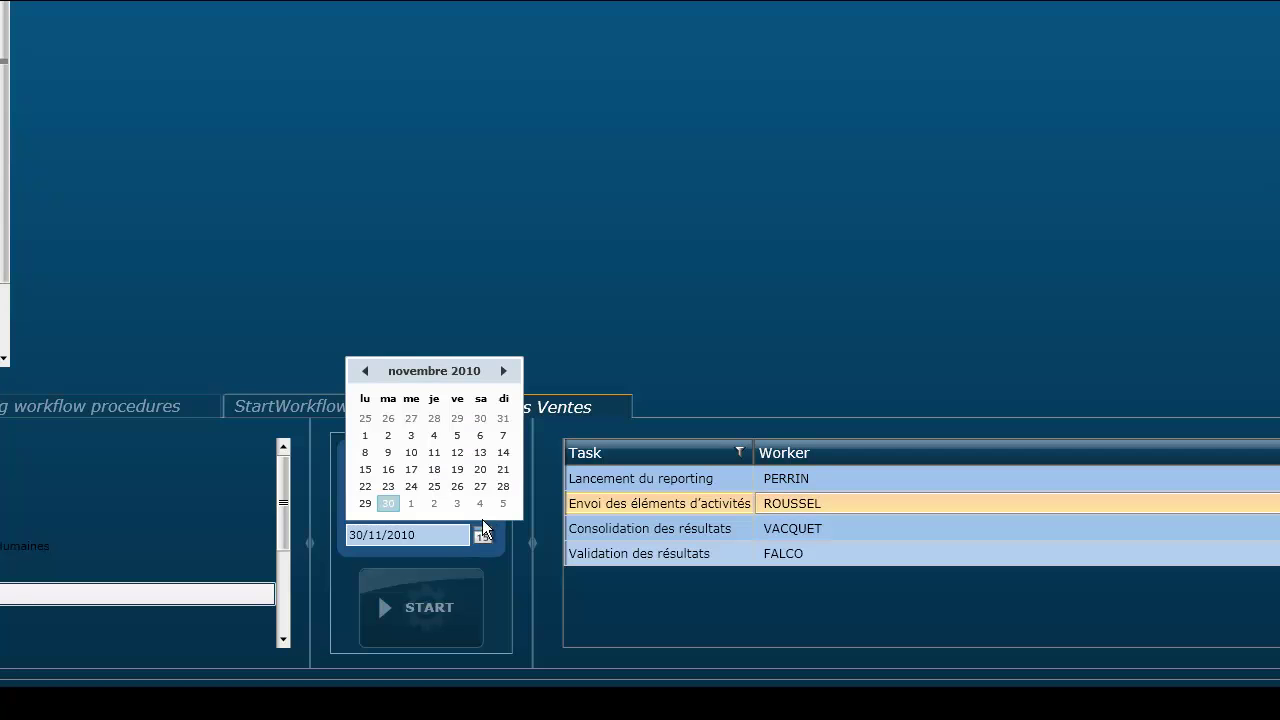
pyautogui.click(504, 380)
pyautogui.click(411, 452)
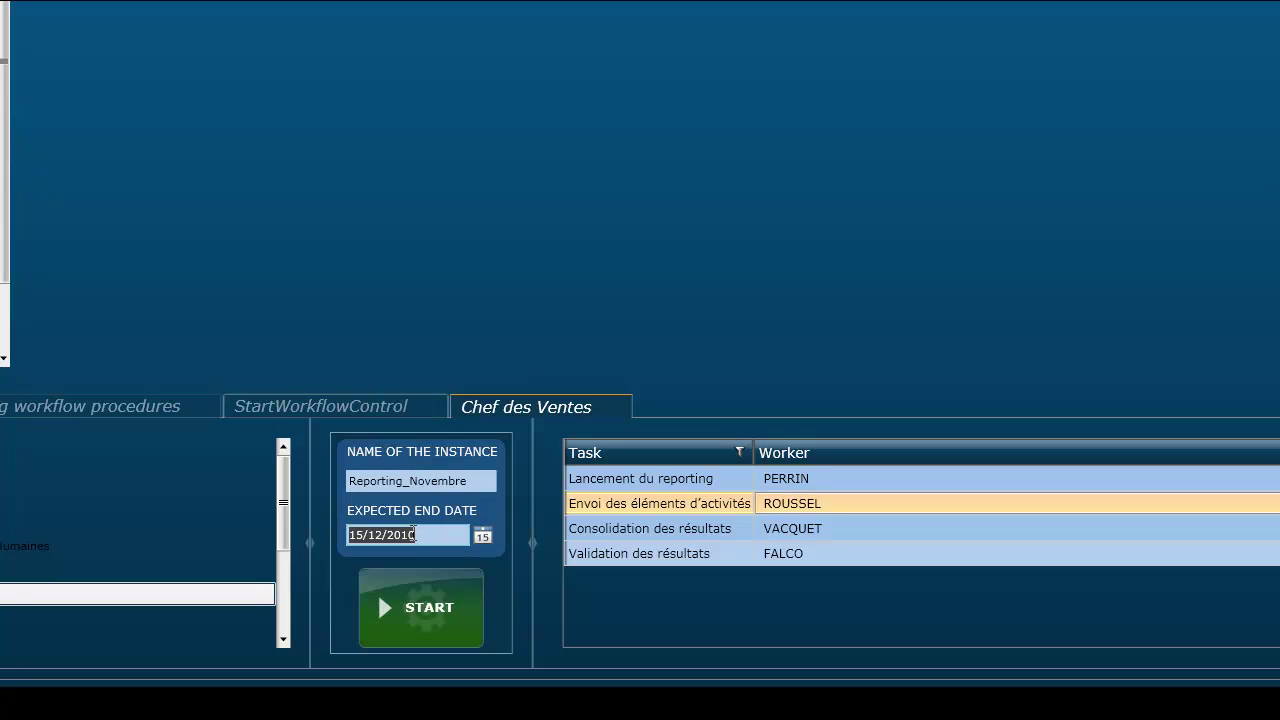
pyautogui.click(421, 605)
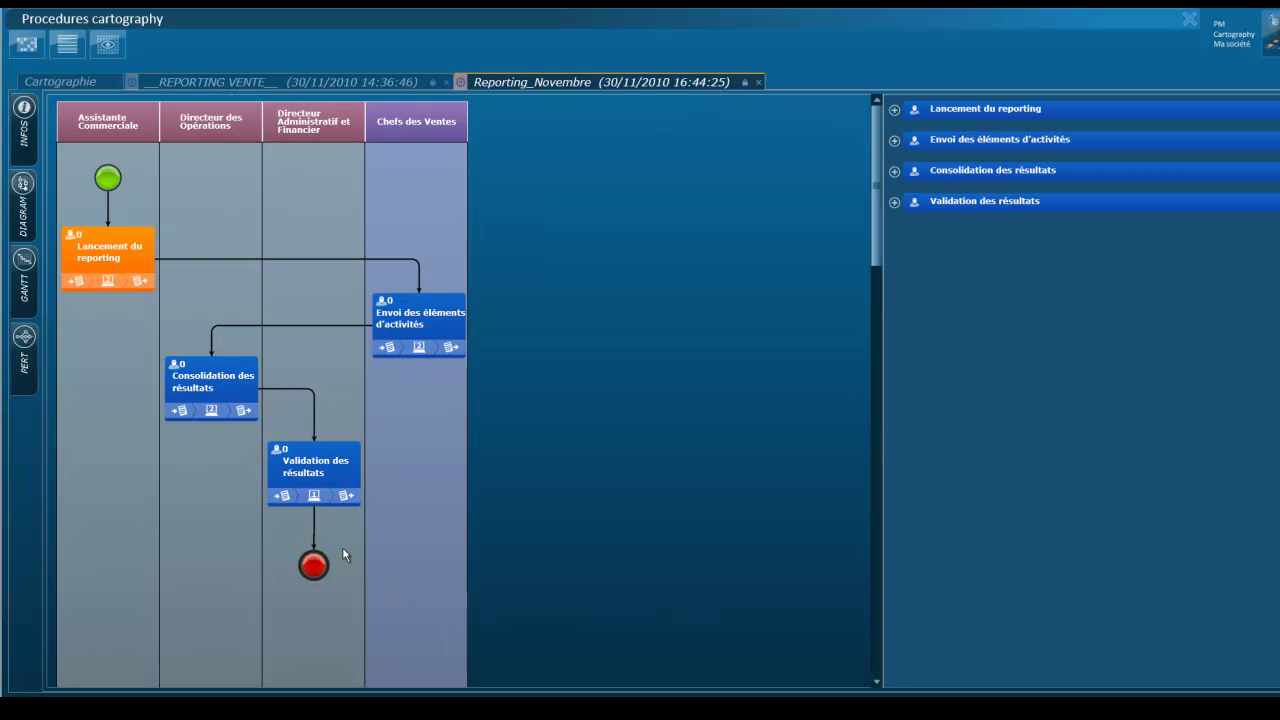
# - Examine the Gantt schedule of the Reporting_Novembre instance, and return to its diagram
pyautogui.click(24, 287)
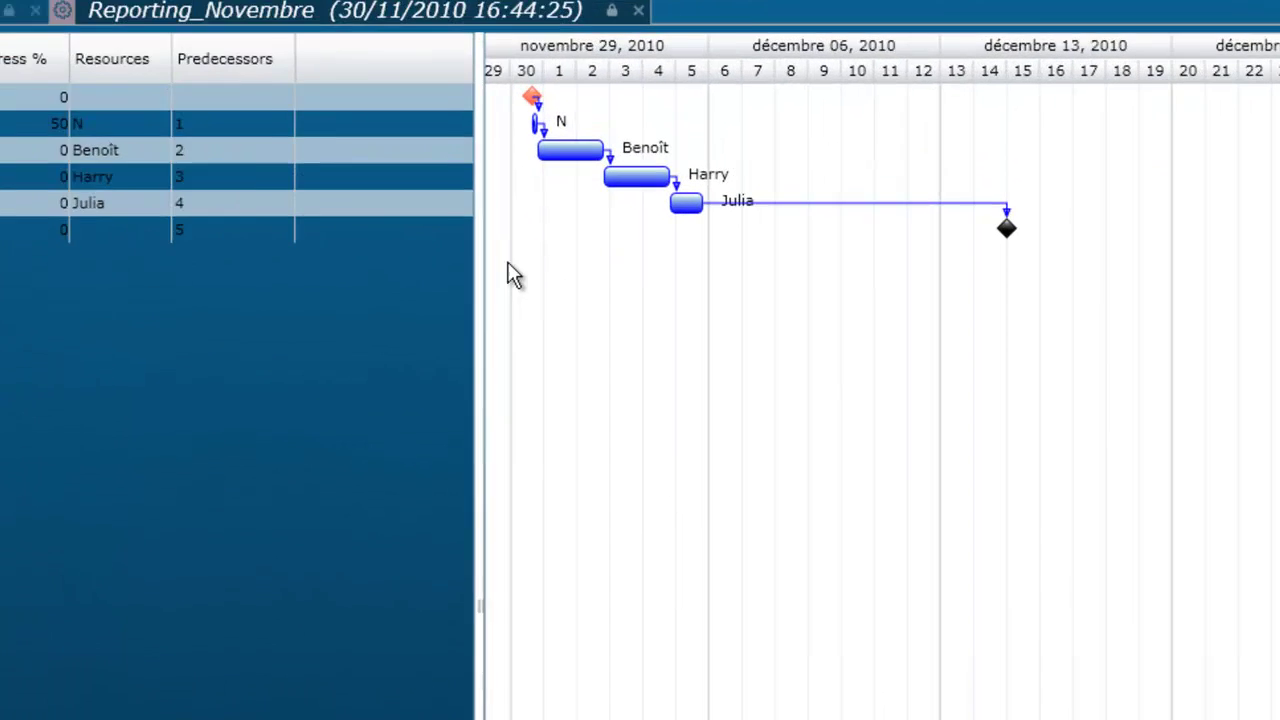
pyautogui.moveTo(492, 140)
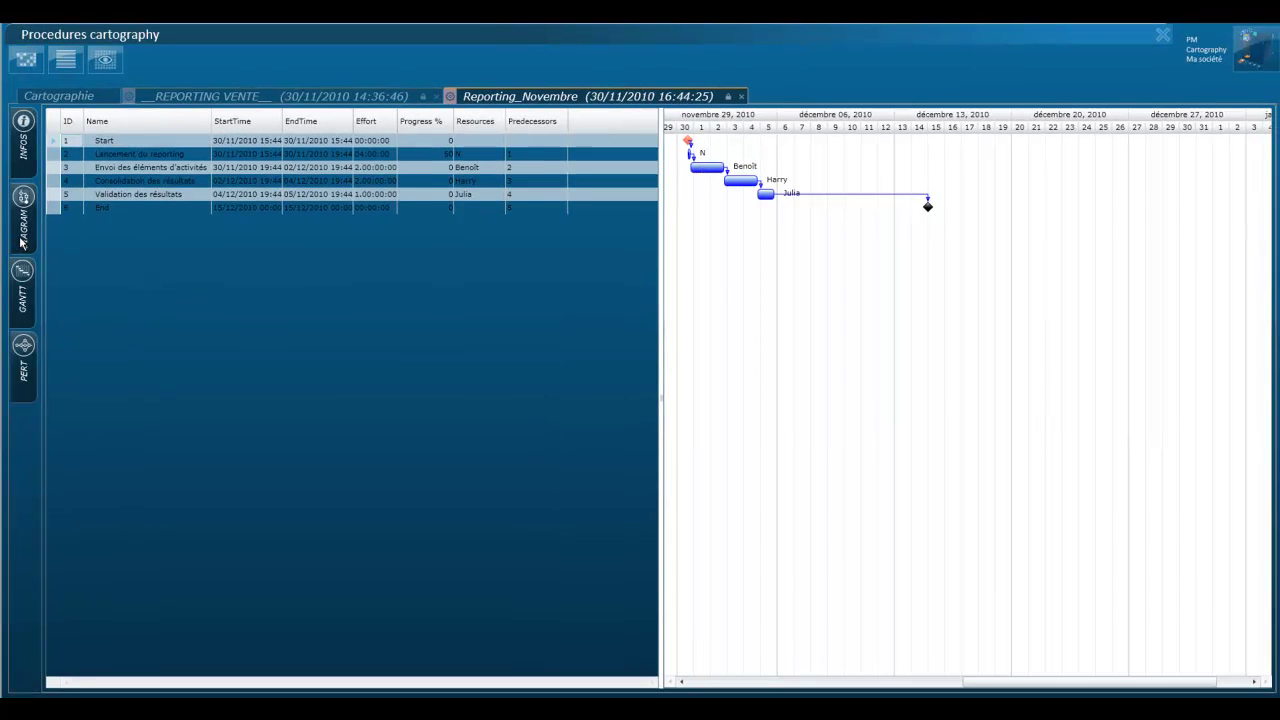
pyautogui.click(22, 230)
# - Expand the RH, GED FOLDER, GED FILE and SI details of the Lancement du reporting task, and validate the task
pyautogui.click(104, 276)
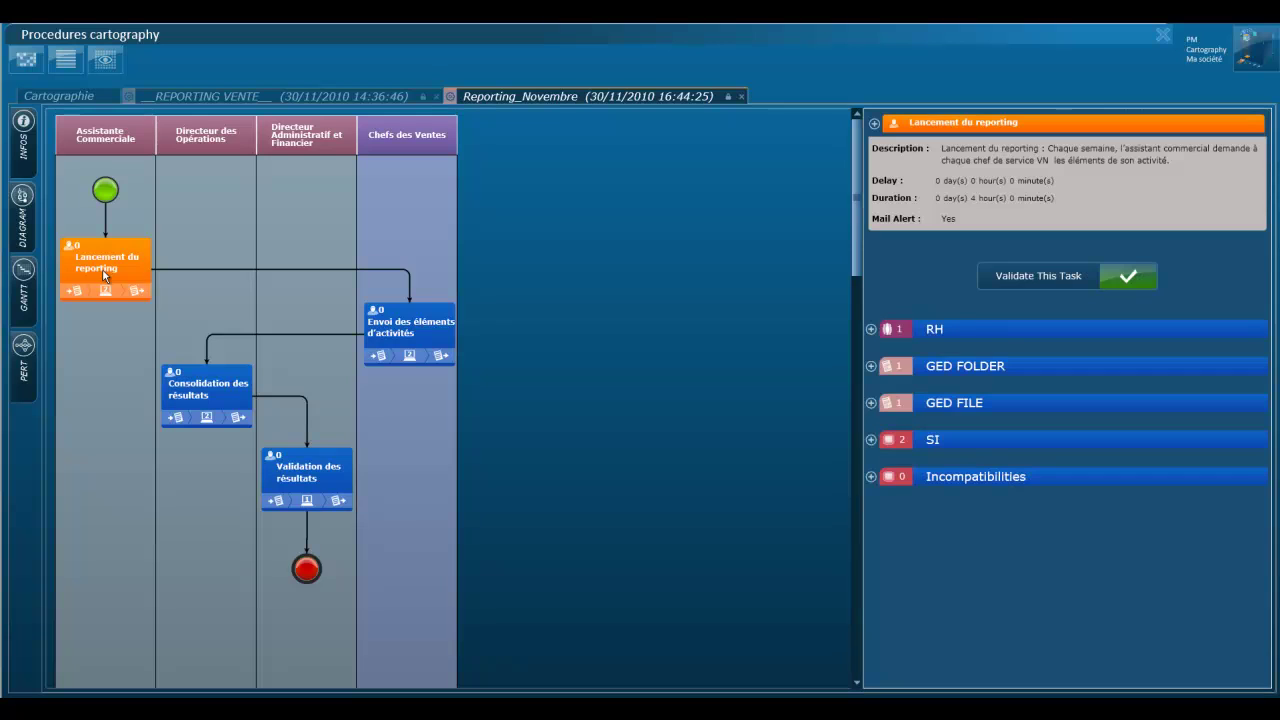
pyautogui.click(871, 330)
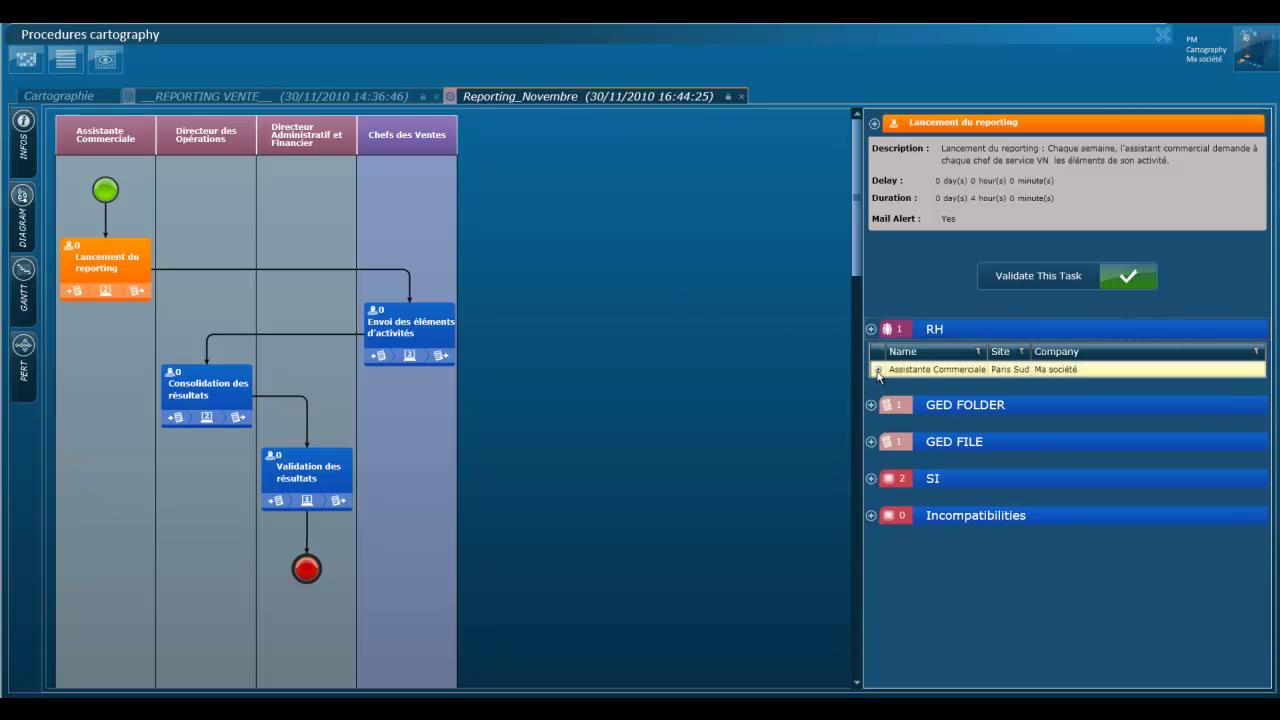
pyautogui.click(878, 370)
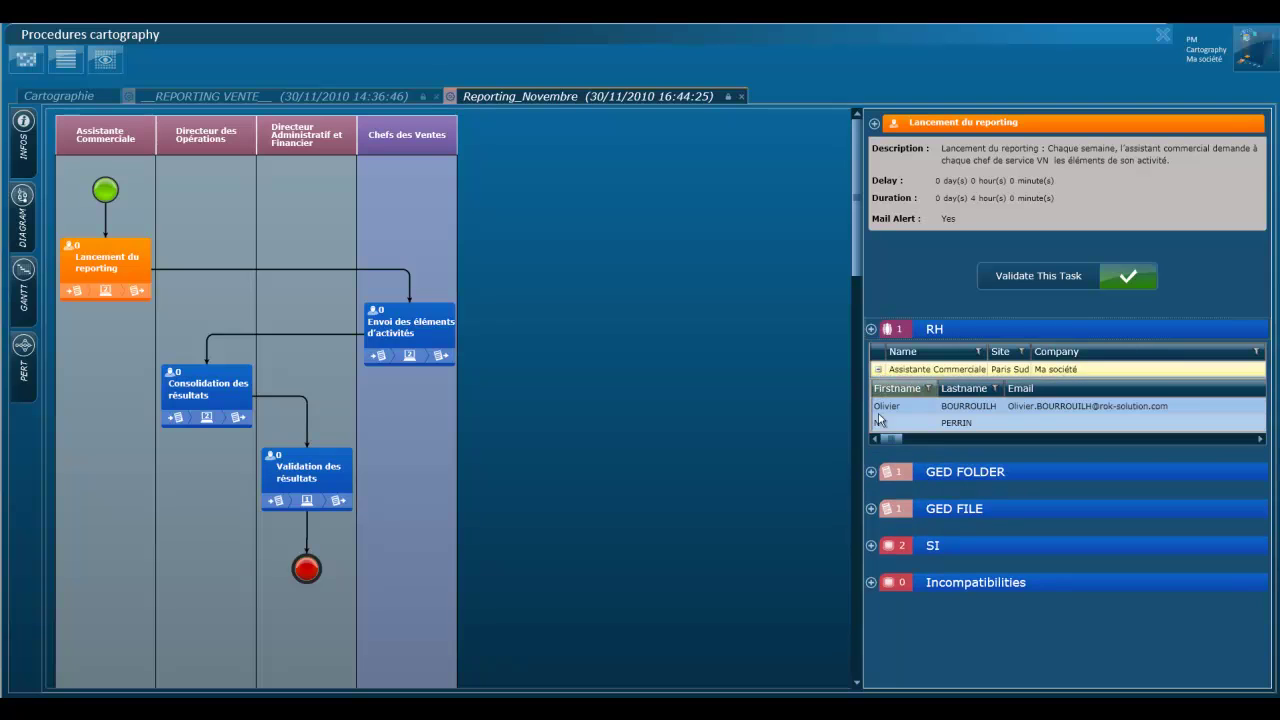
pyautogui.click(870, 472)
pyautogui.click(871, 548)
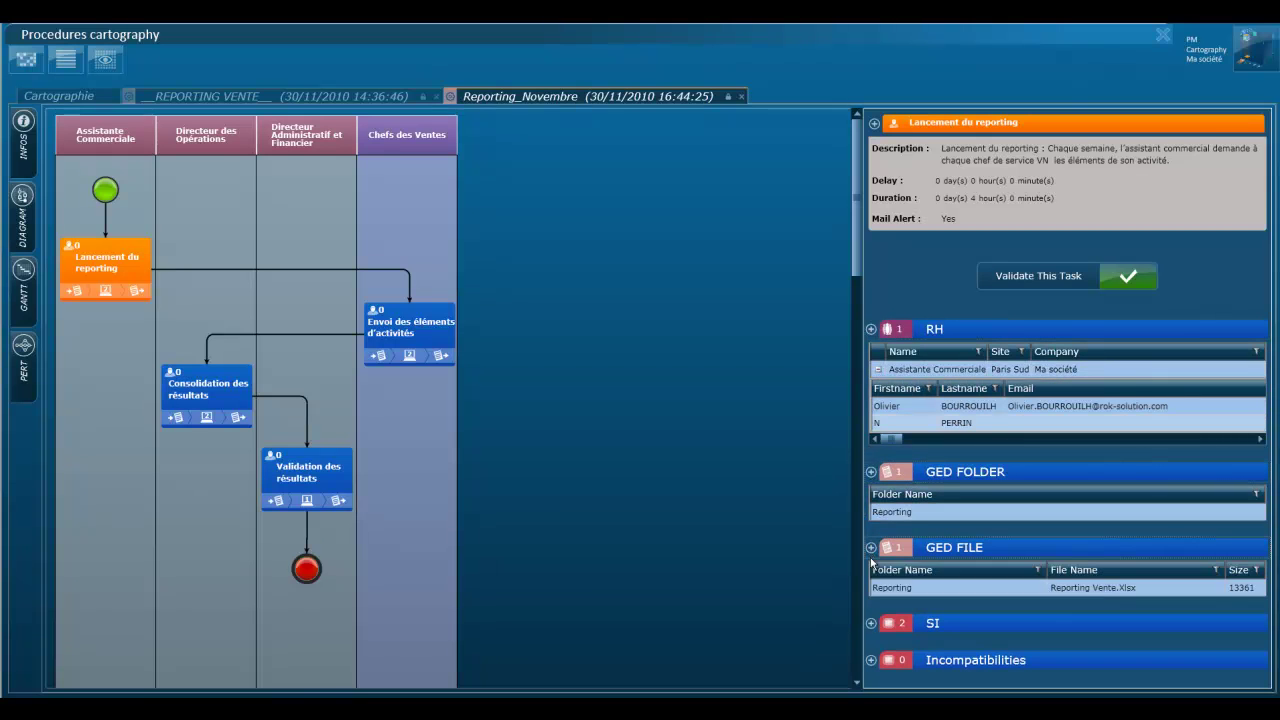
pyautogui.click(871, 623)
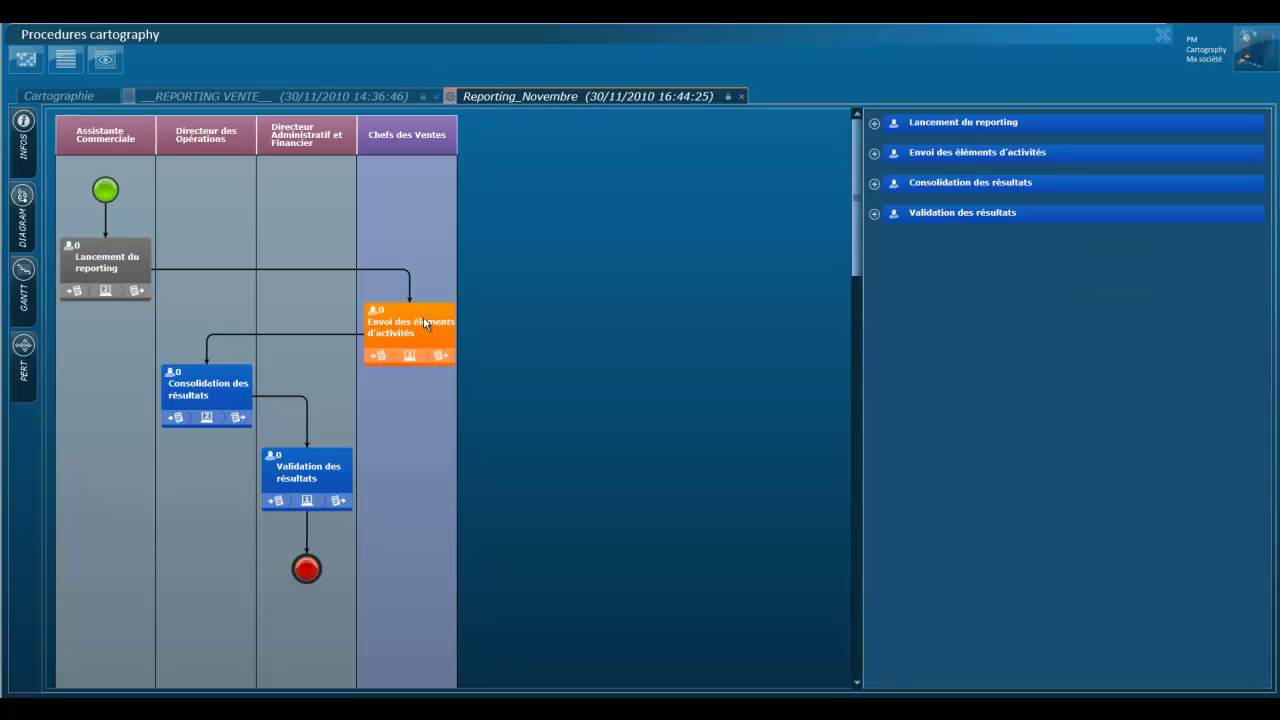
# - Open the Reporting Vente.Xlsx file attached to the Envoi des éléments d'activités task in Excel
pyautogui.click(424, 319)
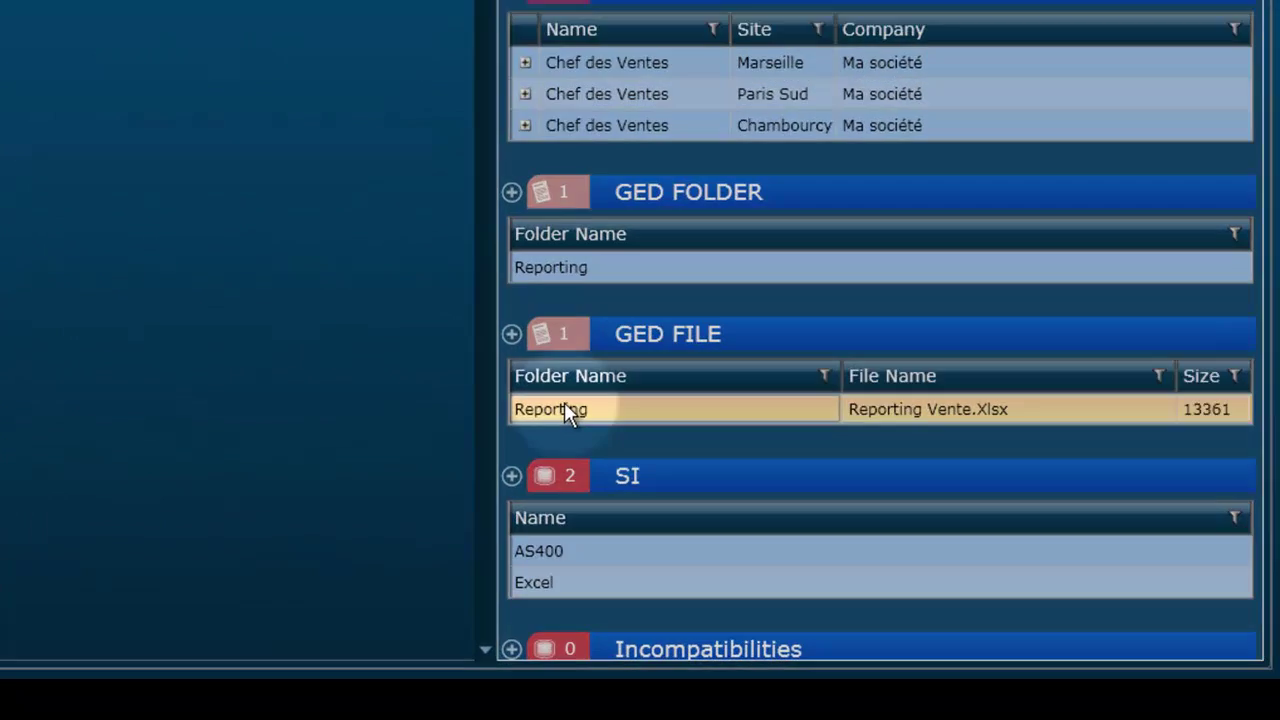
pyautogui.click(898, 550)
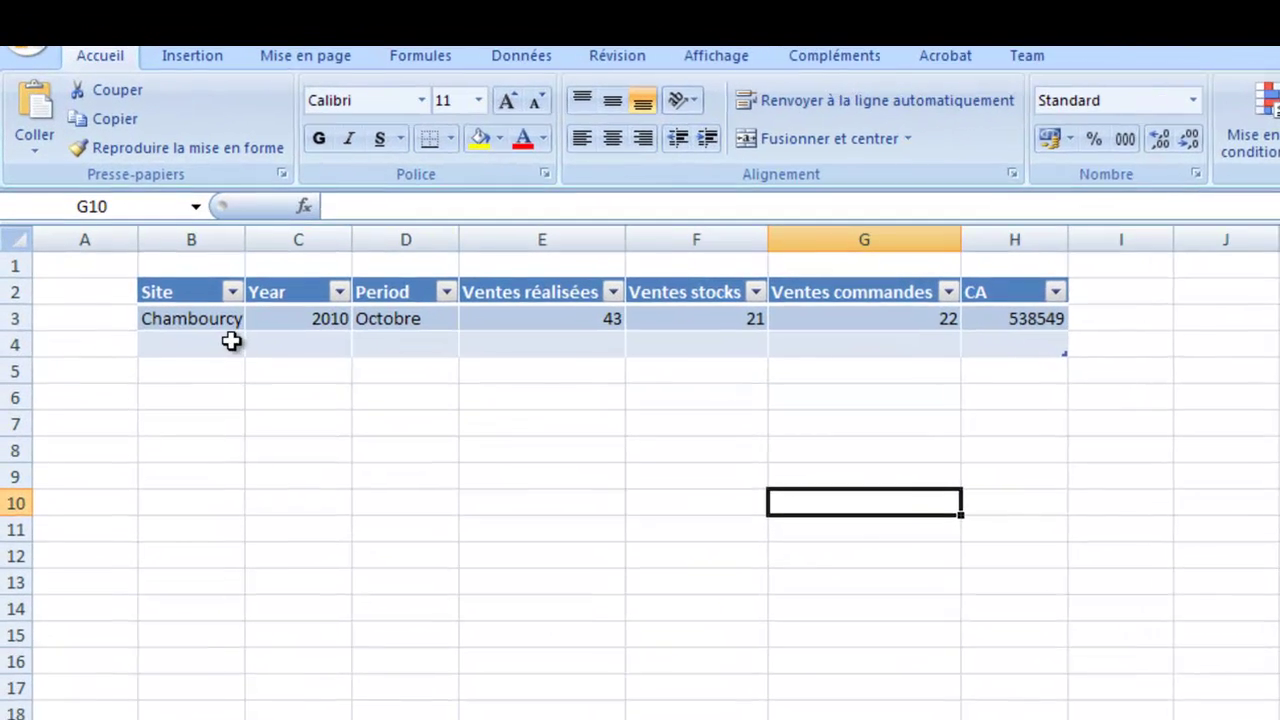
# - Enter the site Chambourcy, the year 2010 and the period Novembre in row 4 of the sales table
pyautogui.click(108, 175)
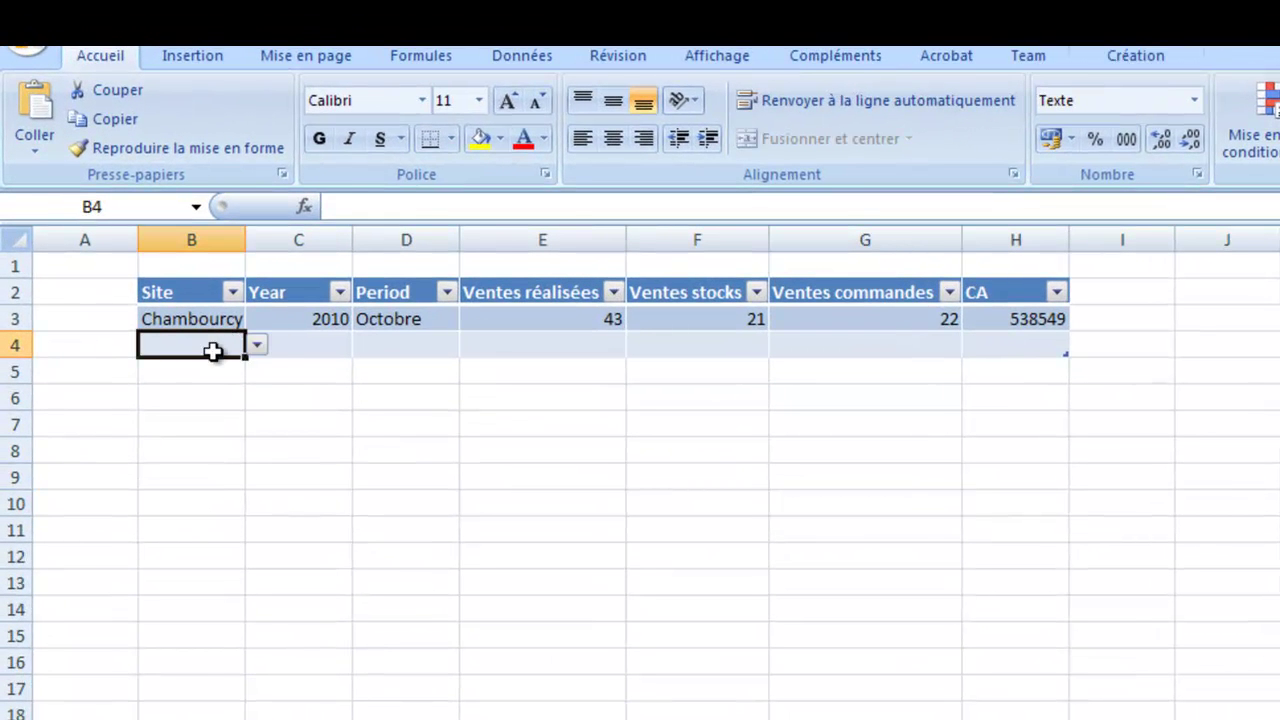
pyautogui.click(257, 345)
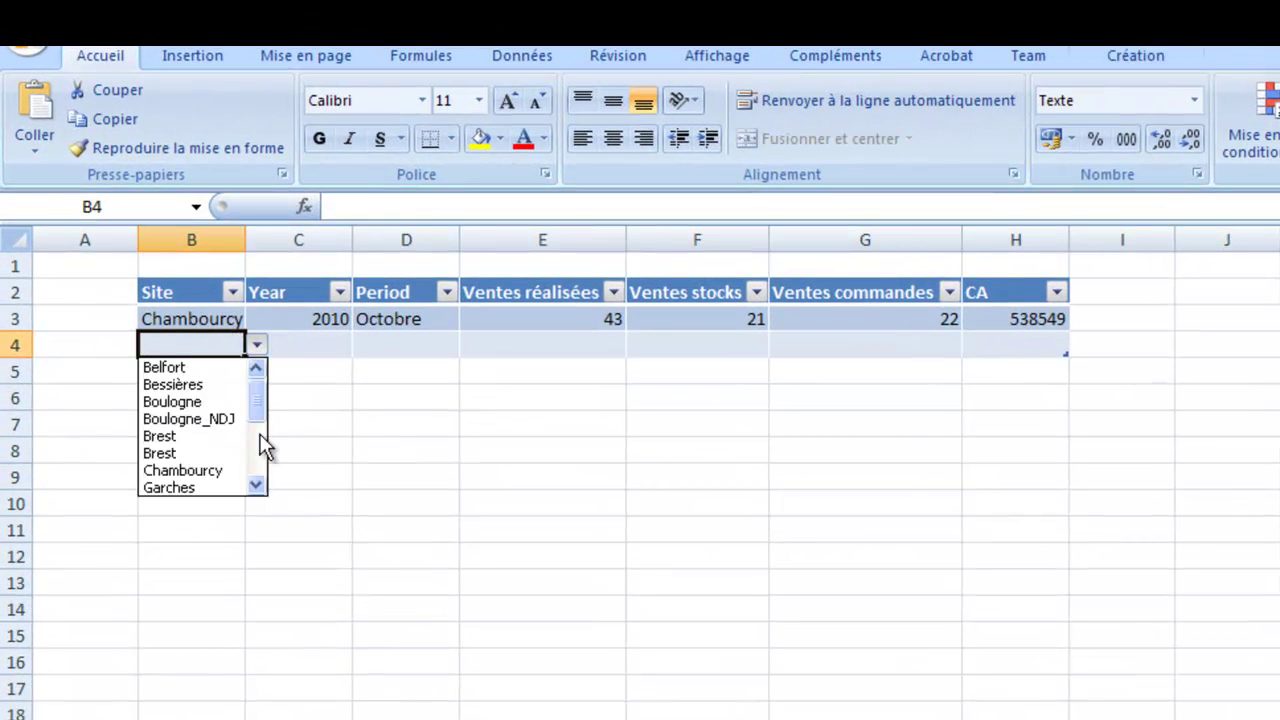
pyautogui.click(230, 472)
pyautogui.click(297, 346)
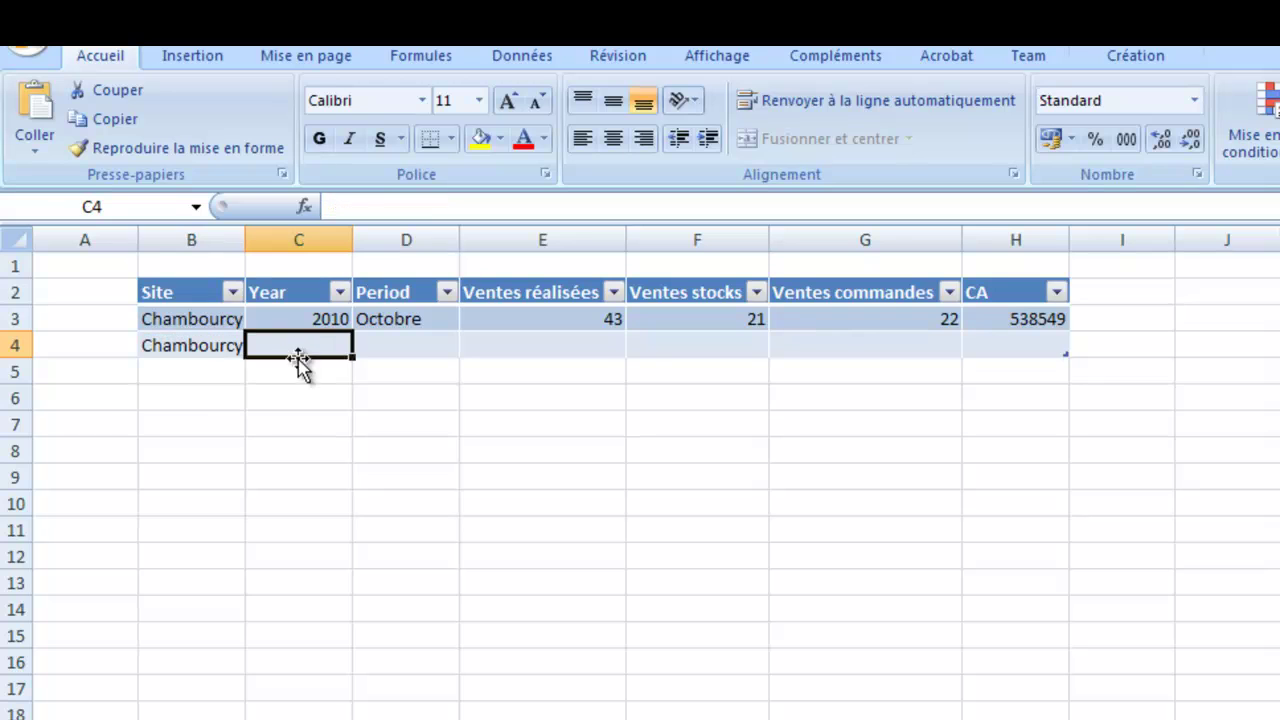
pyautogui.write('2010')
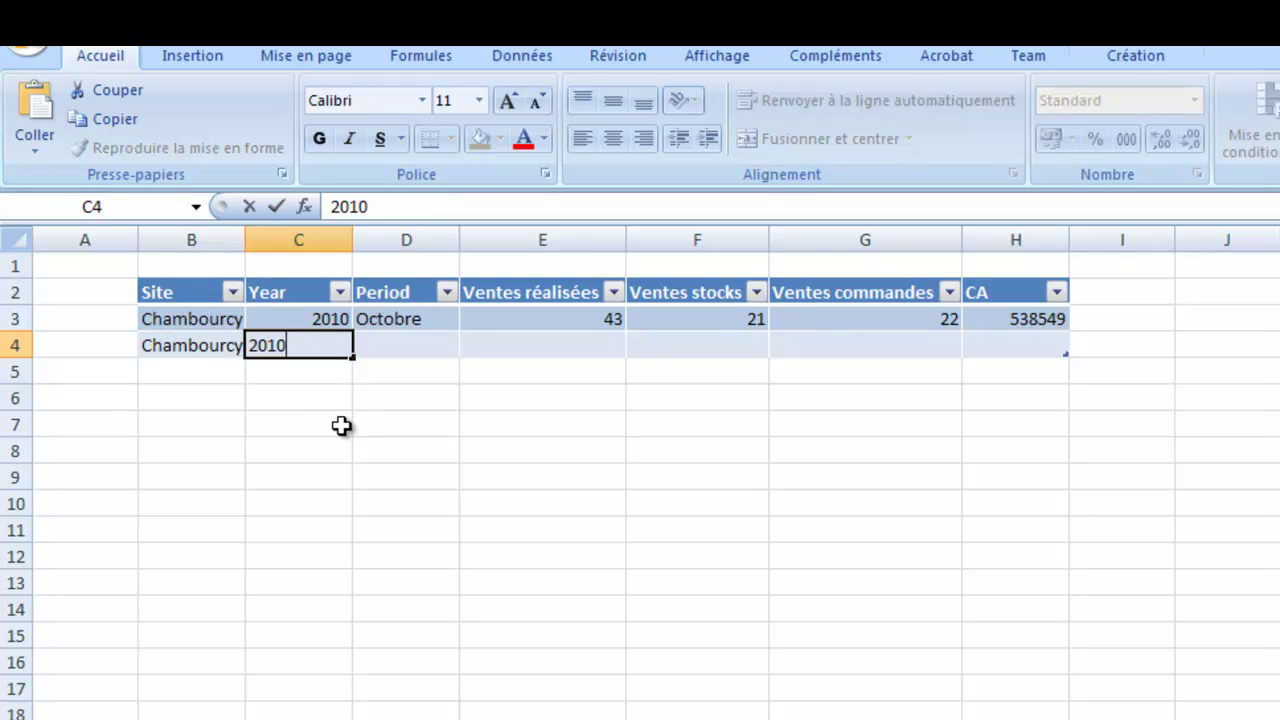
pyautogui.press('Tab')
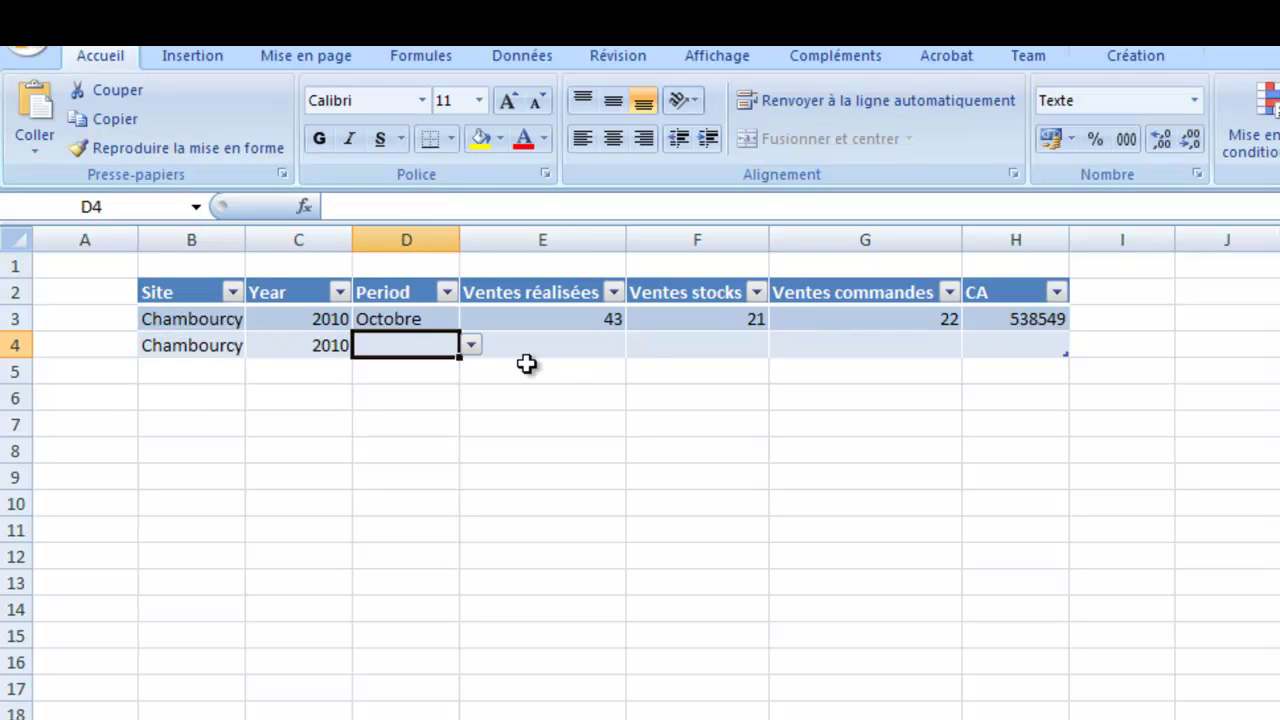
pyautogui.click(469, 350)
pyautogui.moveTo(473, 408); pyautogui.dragTo(474, 437)
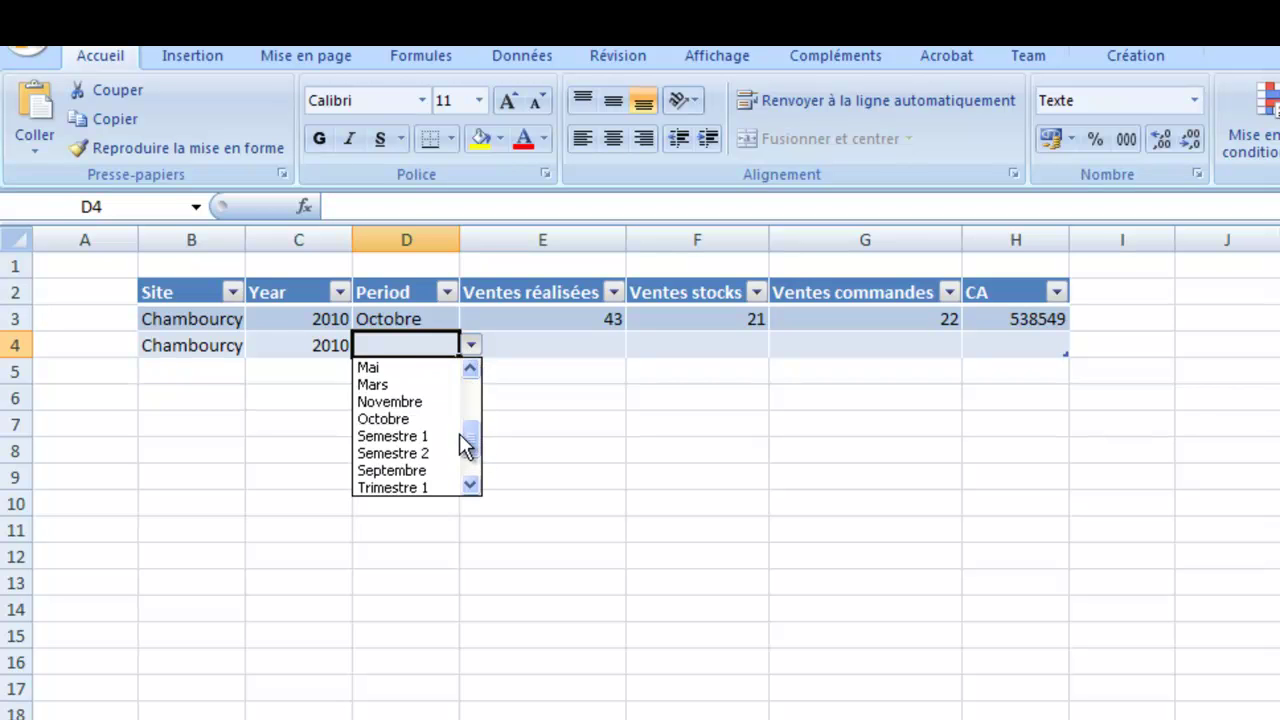
pyautogui.click(443, 402)
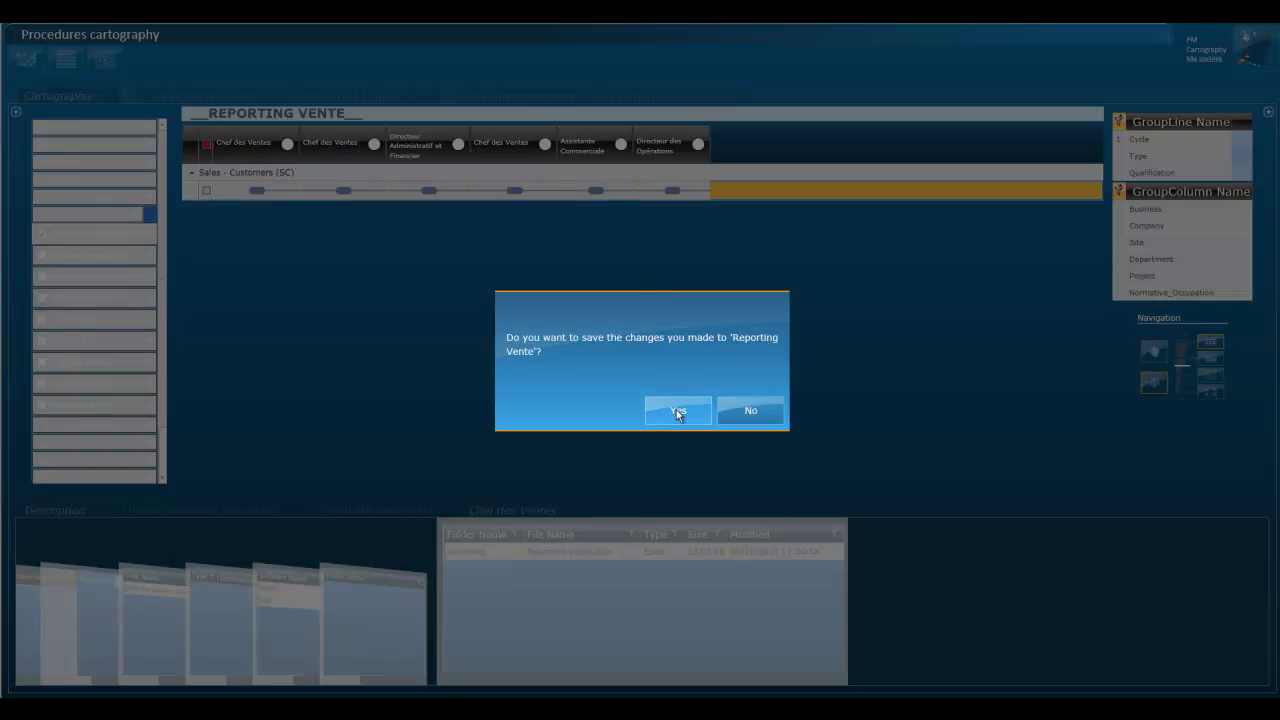
# - Save the changes to Reporting Vente, and validate the Envoi des éléments d'activités task of the Reporting_Novembre instance
pyautogui.click(676, 409)
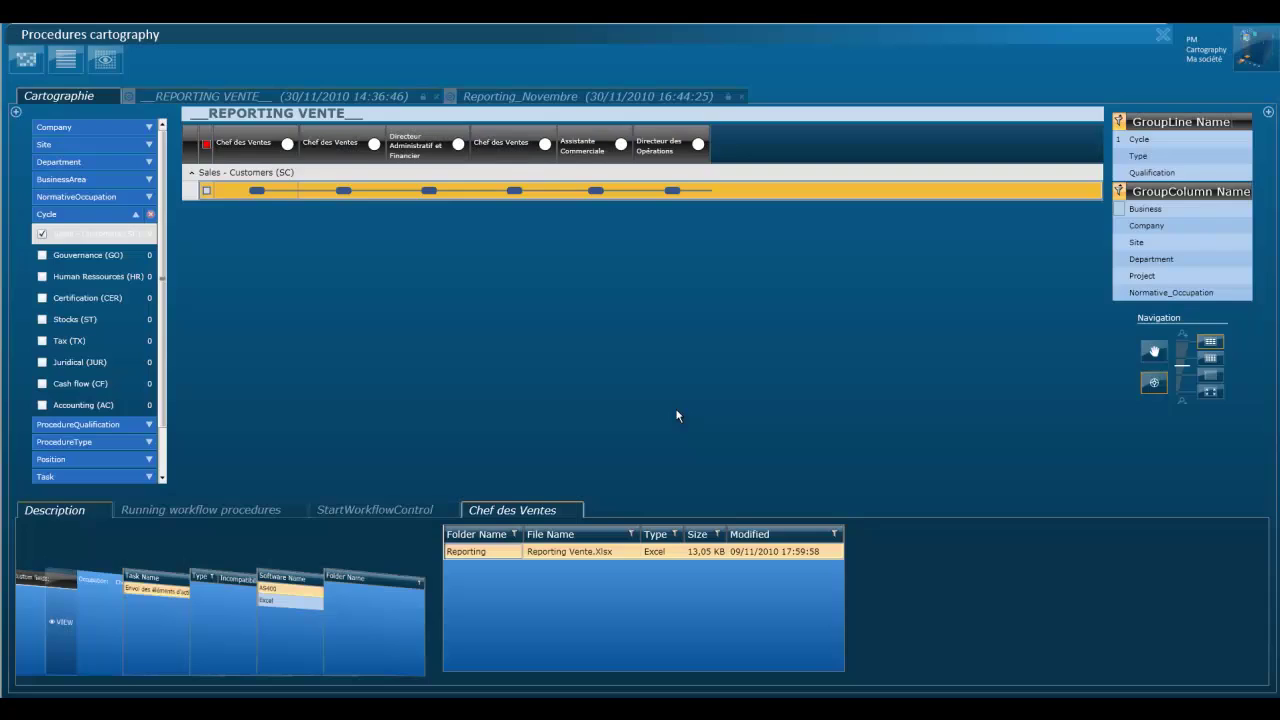
pyautogui.click(526, 95)
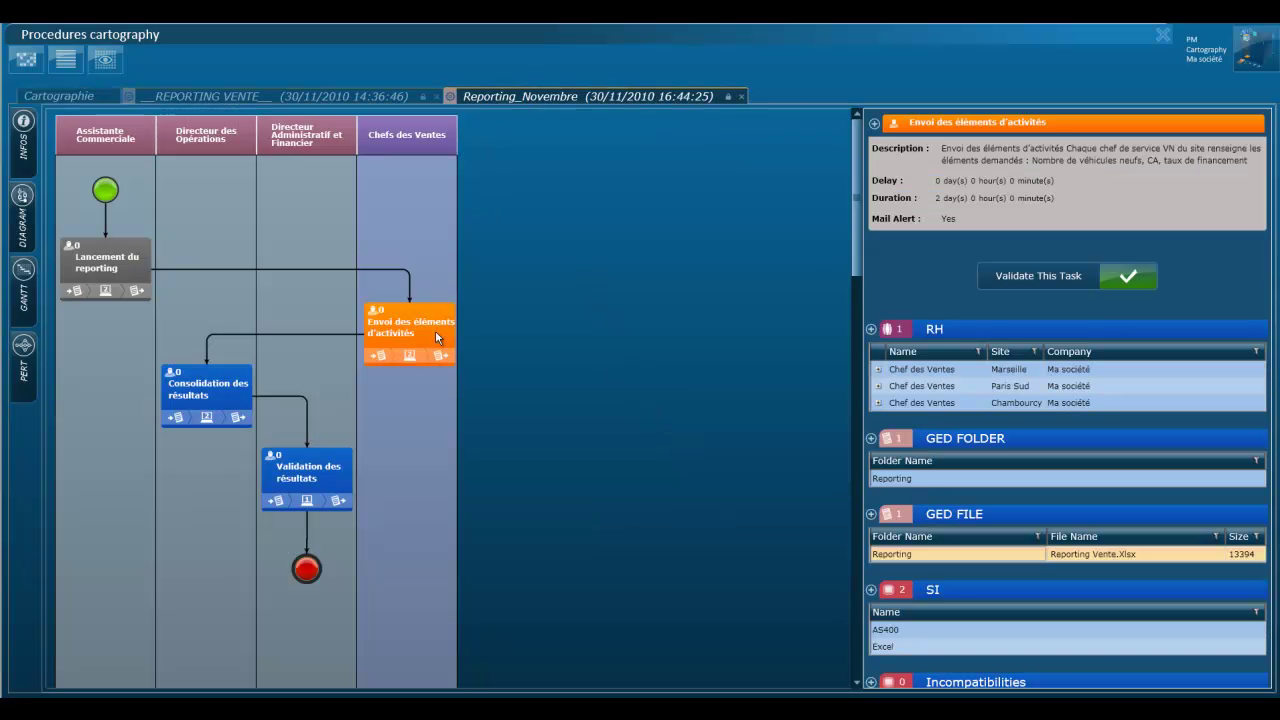
pyautogui.click(1011, 278)
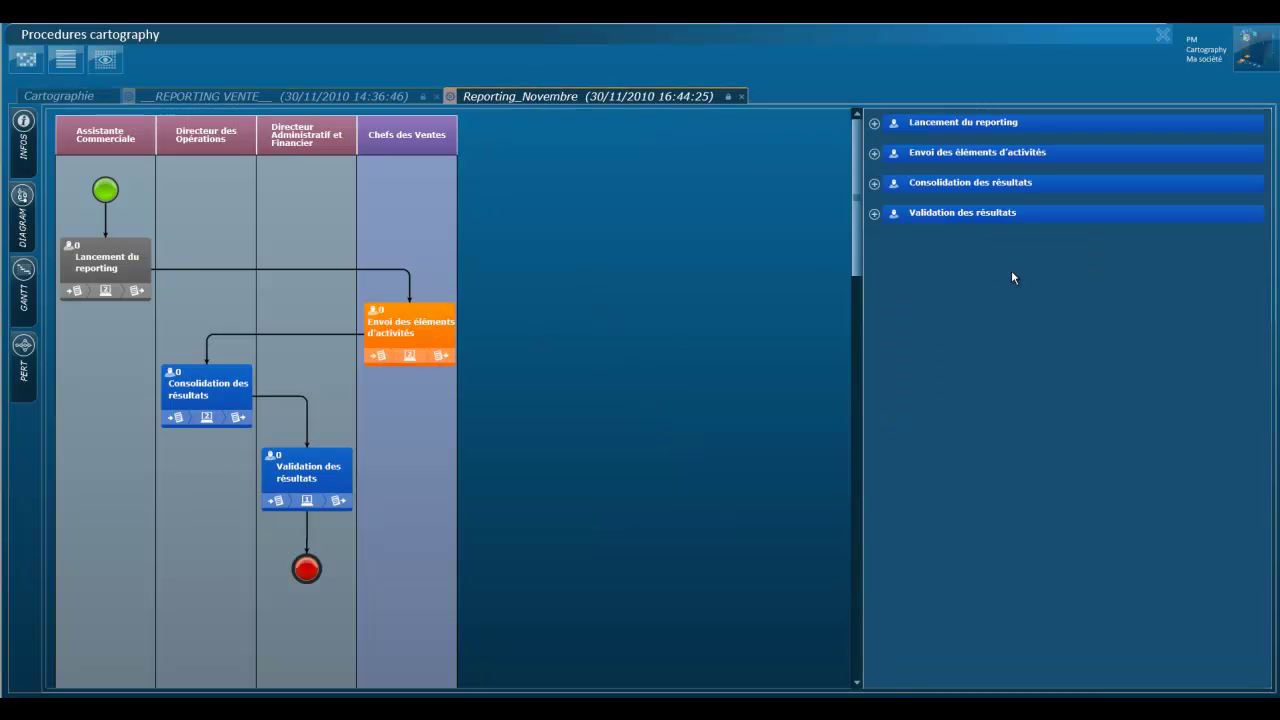
pyautogui.click(435, 340)
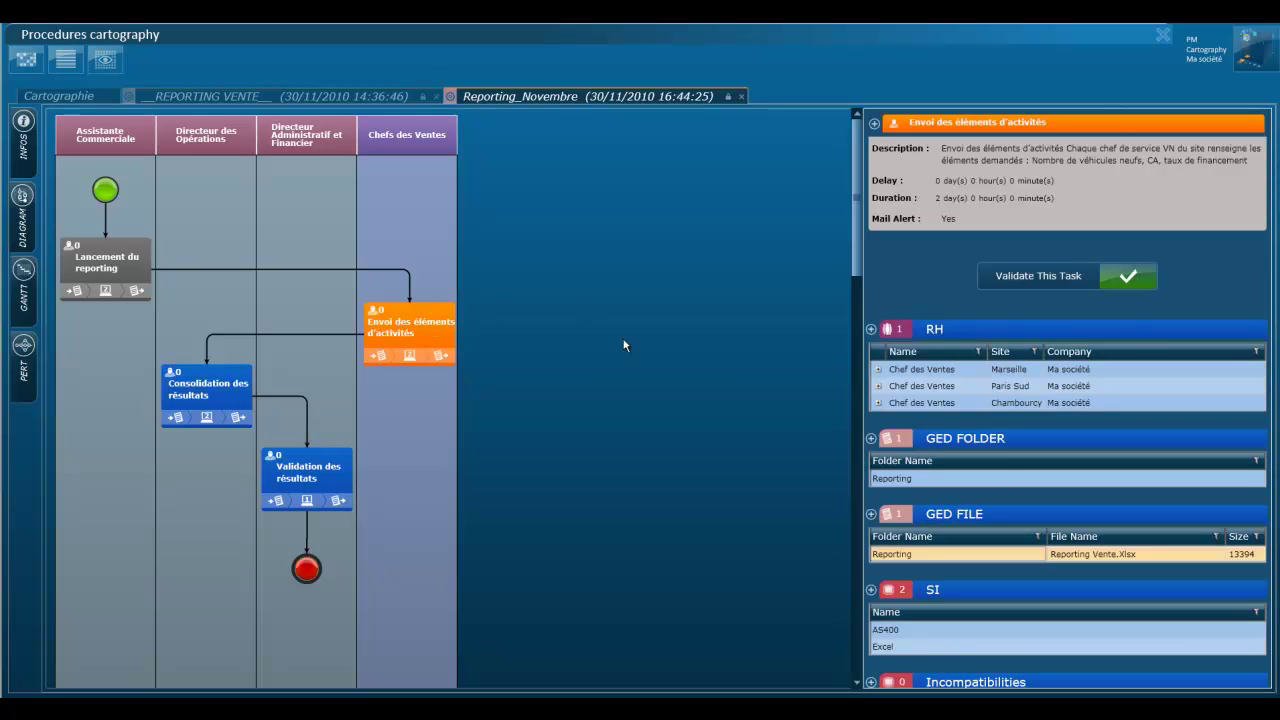
pyautogui.click(1014, 278)
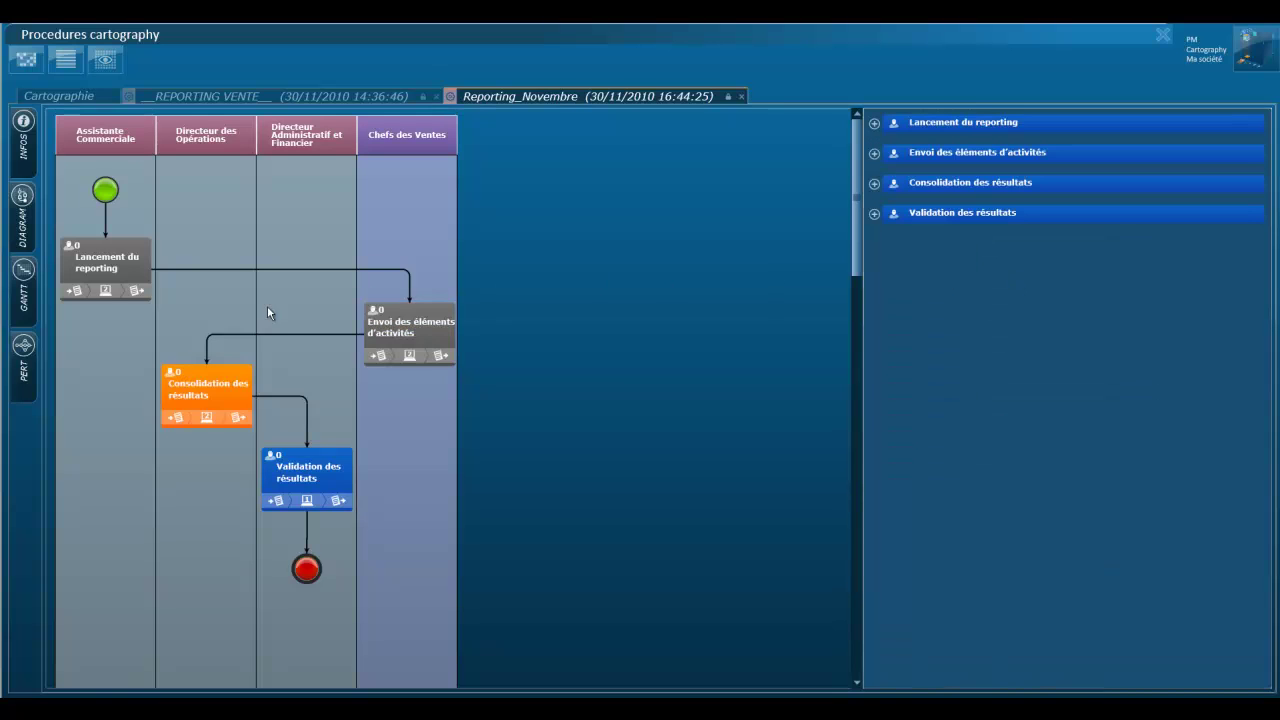
# - Open the Reporting général Vente.Xlsx file attached to the Consolidation des résultats task, and refresh the data of its Reporting table
pyautogui.click(201, 402)
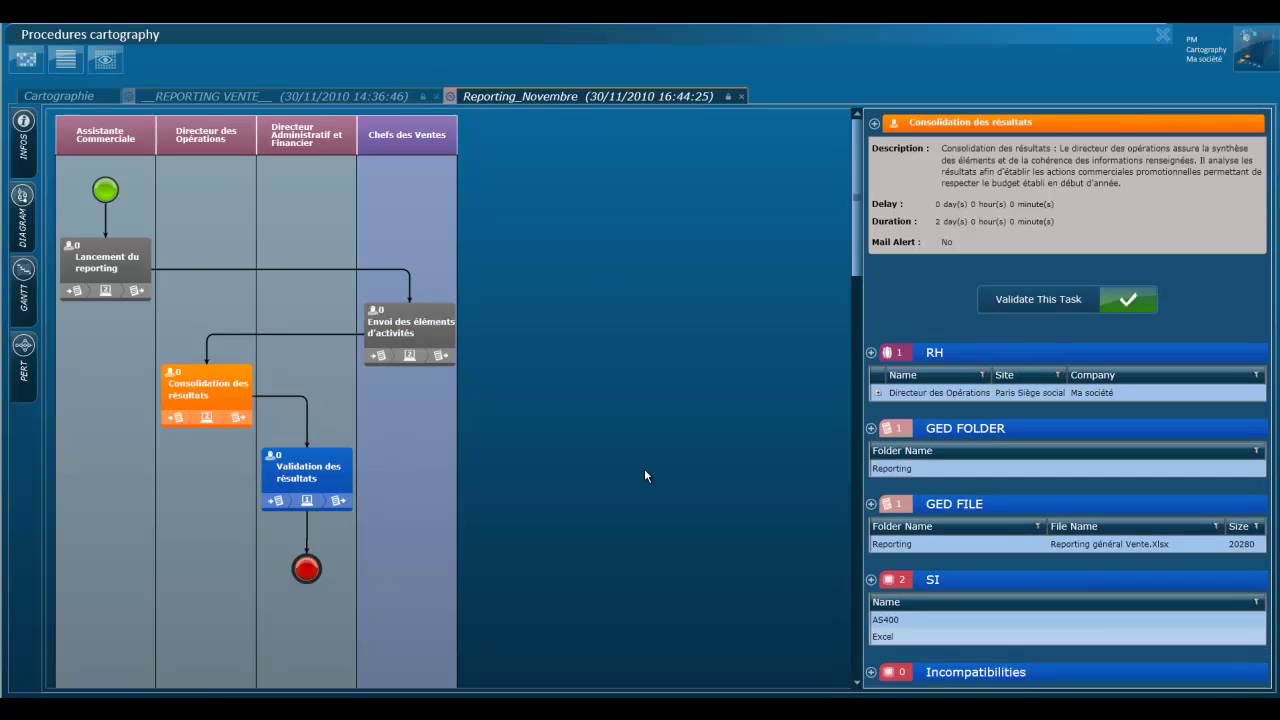
pyautogui.click(908, 545)
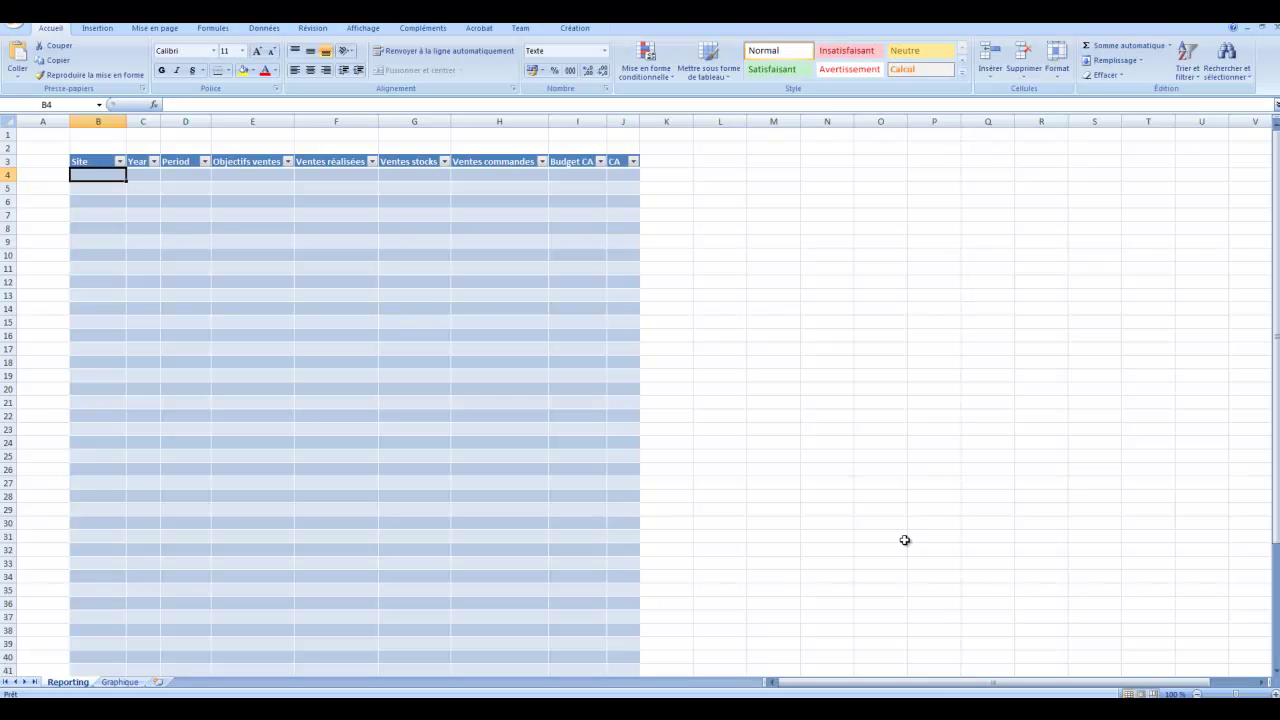
pyautogui.click(88, 187)
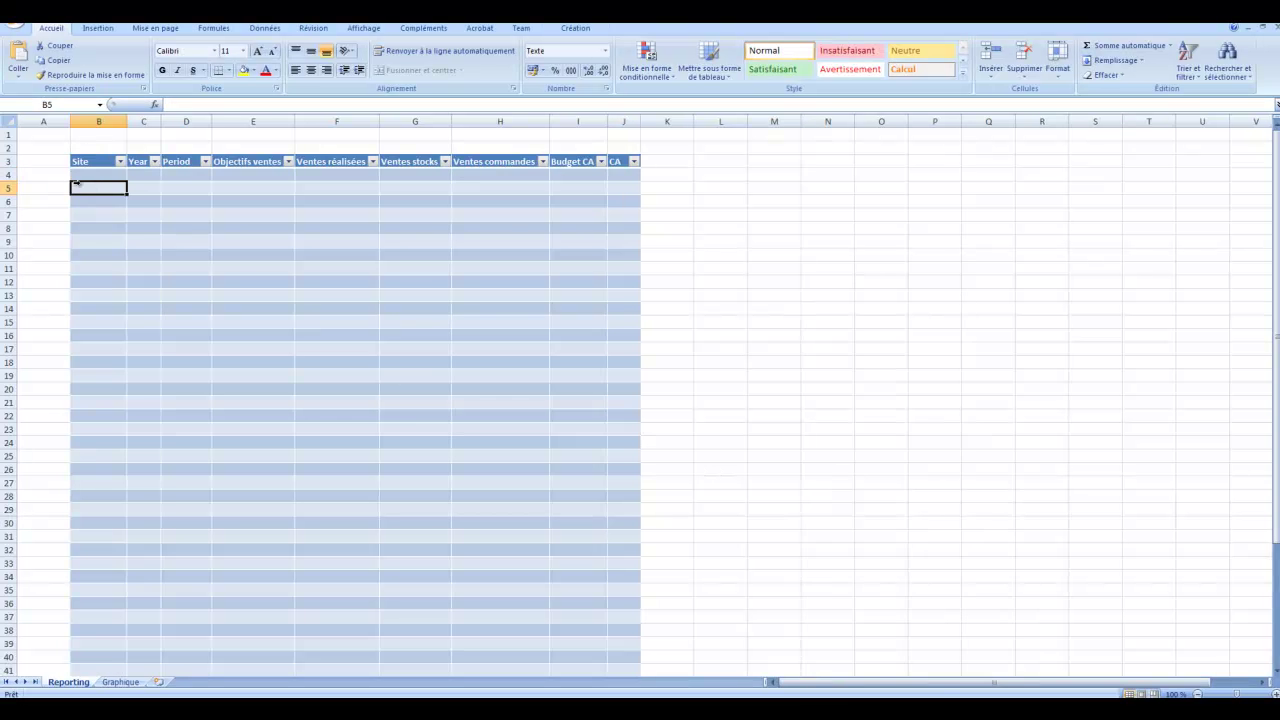
pyautogui.rightClick(80, 186)
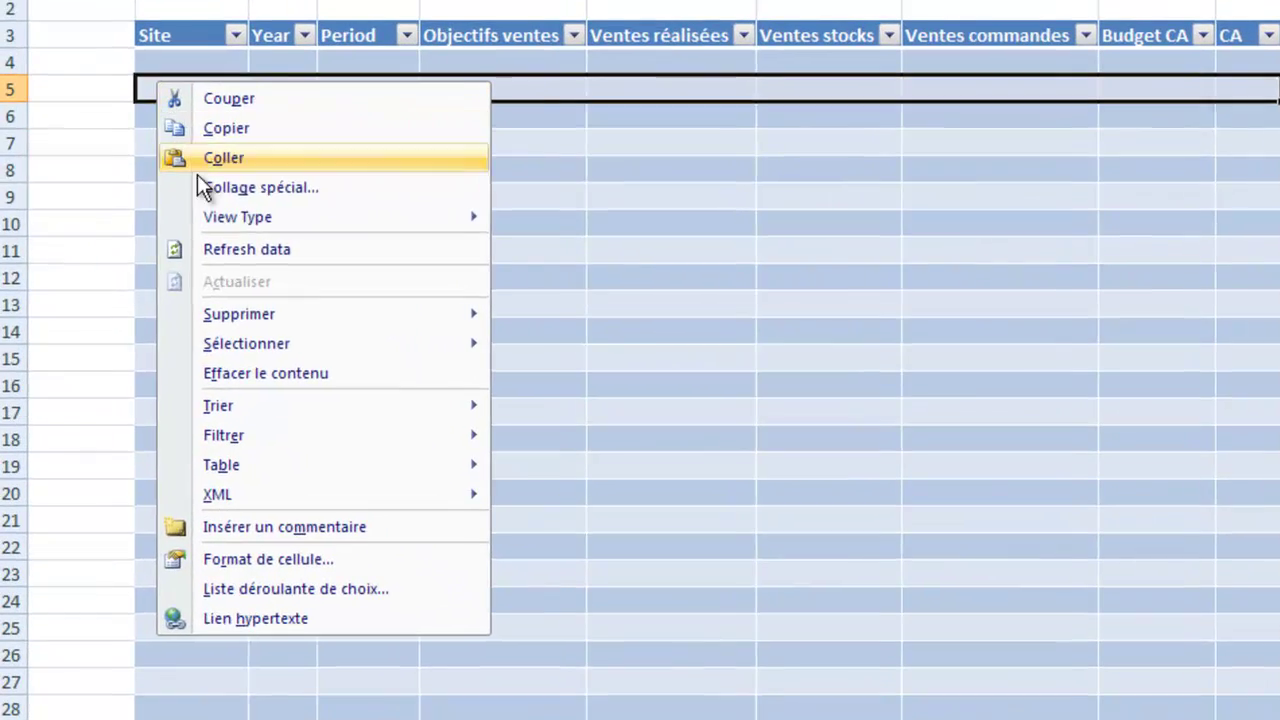
pyautogui.click(207, 243)
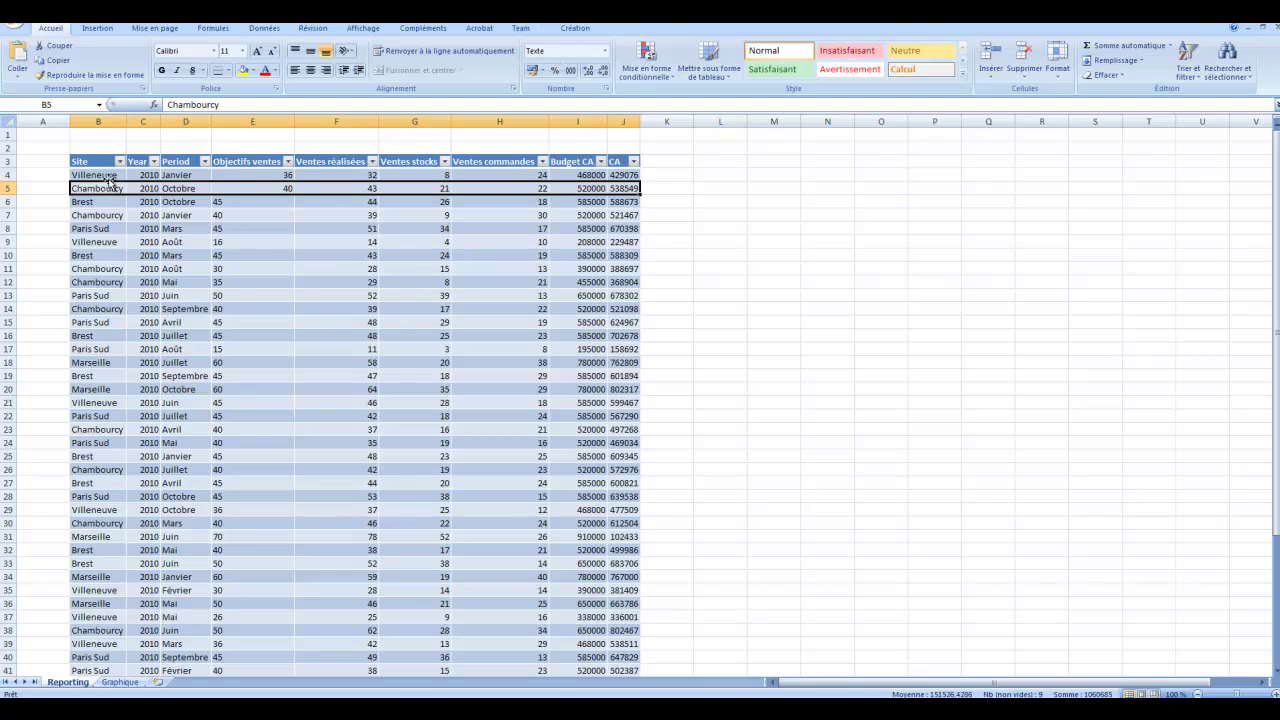
# - Filter the Site column of the Reporting table to show only Chambourcy, and select its Novembre row
pyautogui.click(110, 215)
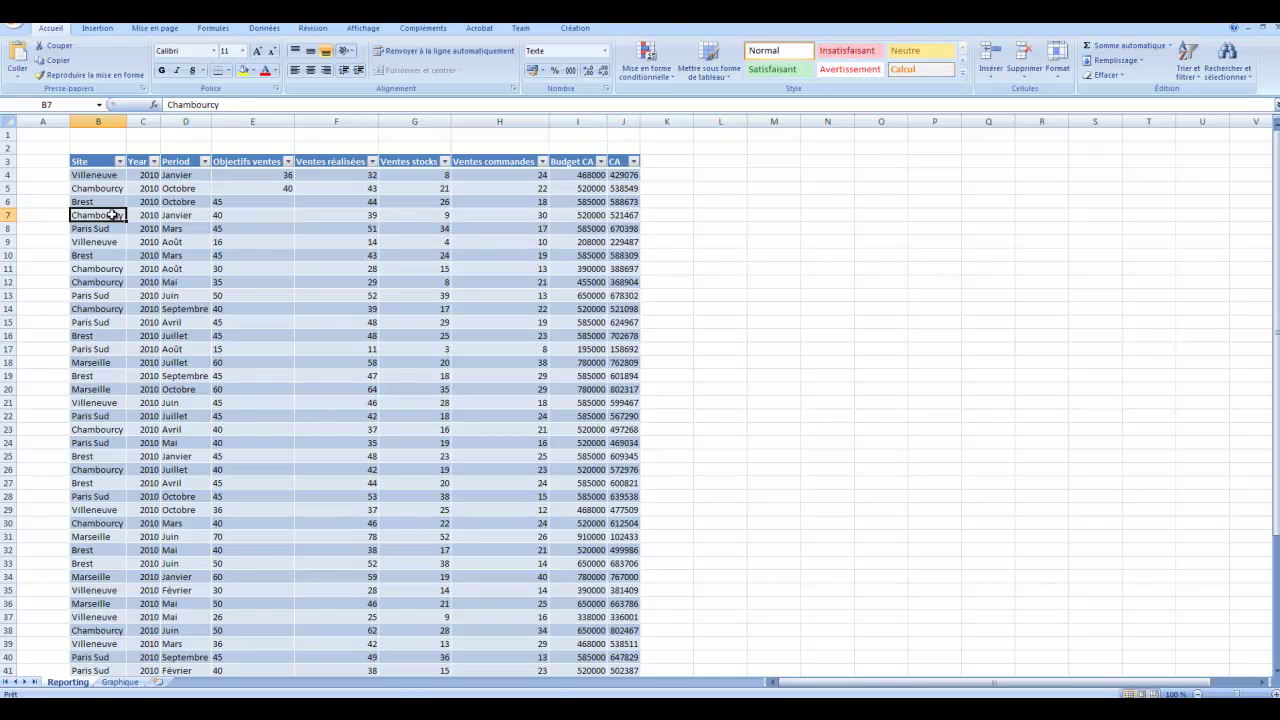
pyautogui.scroll(-6, 122, 248)
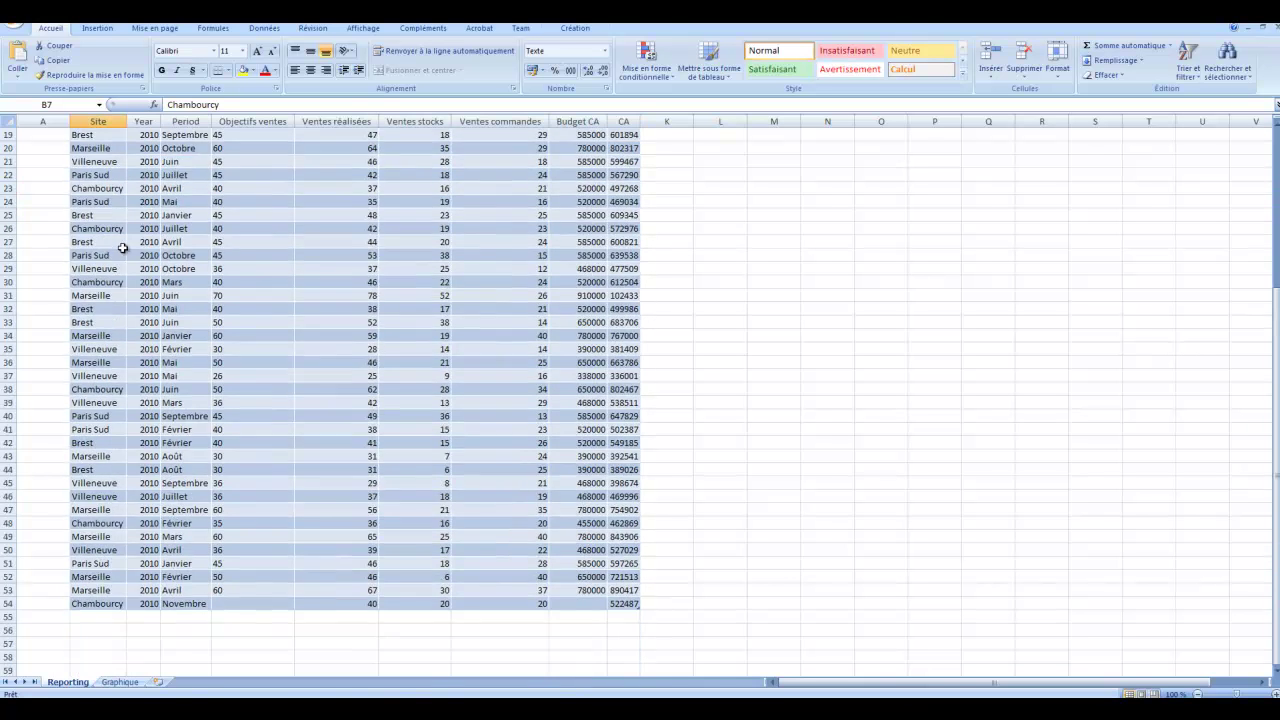
pyautogui.scroll(6, 122, 248)
pyautogui.click(116, 160)
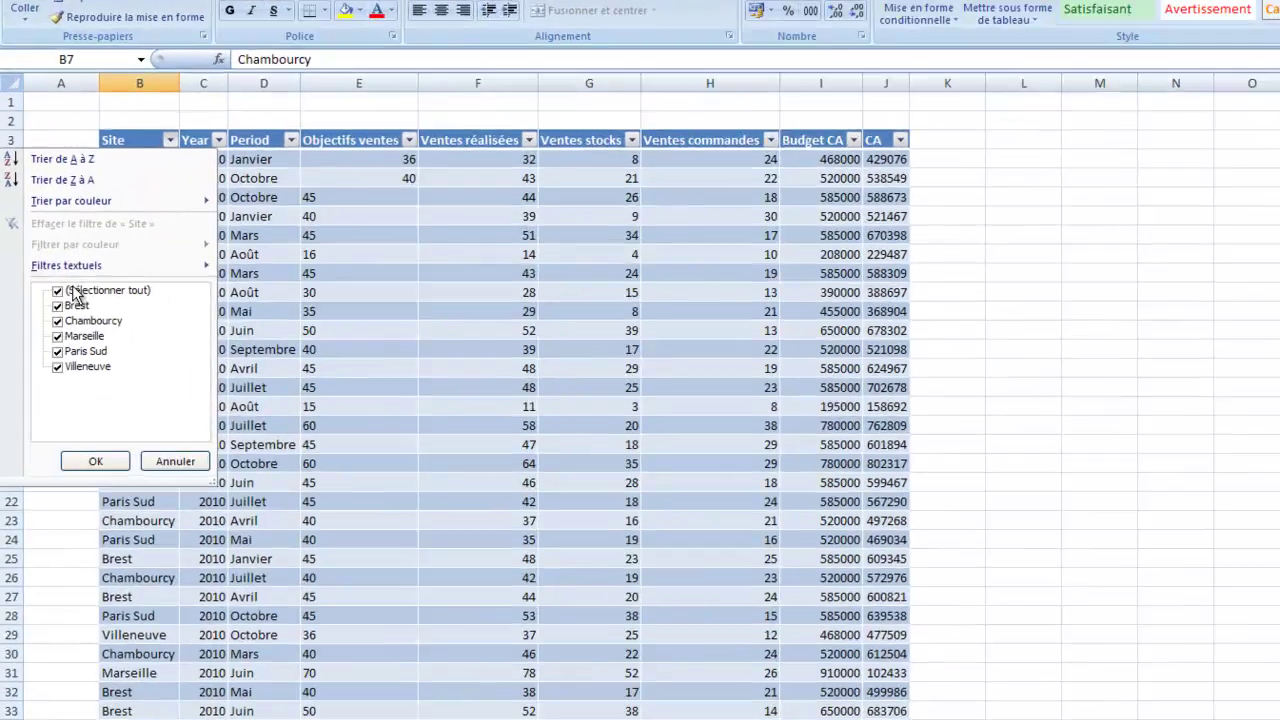
pyautogui.click(75, 291)
pyautogui.click(59, 320)
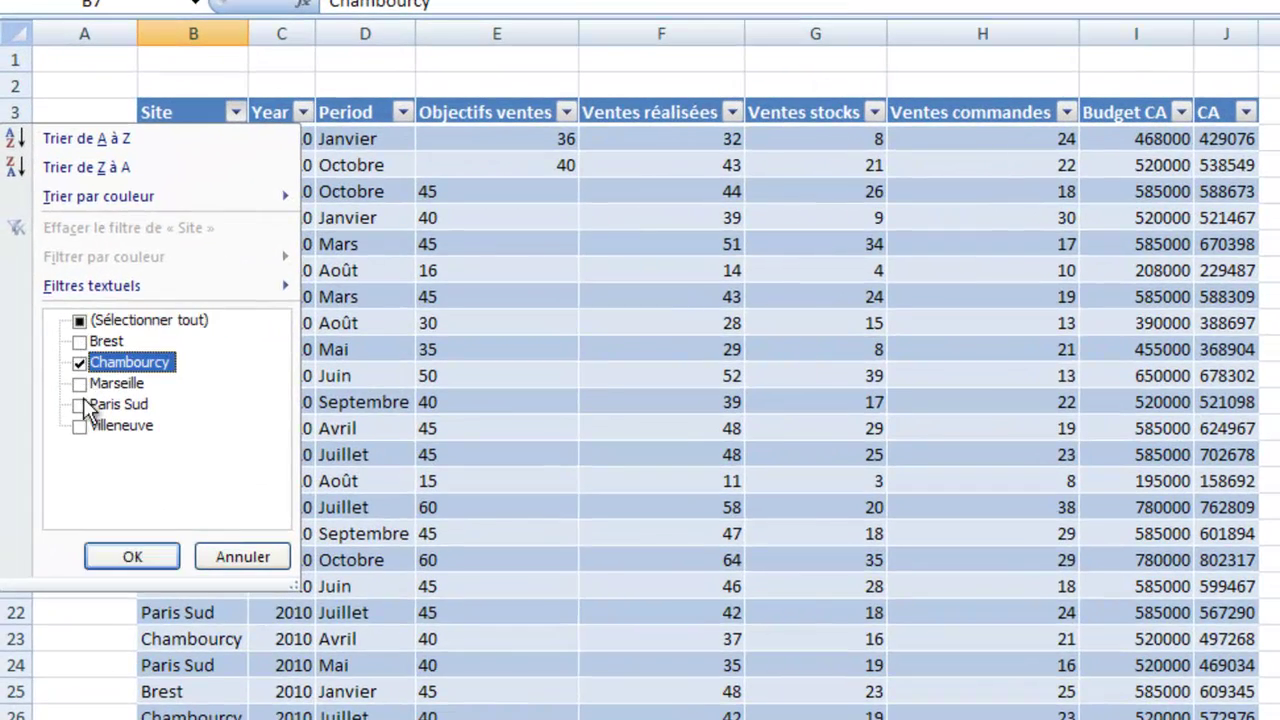
pyautogui.click(131, 556)
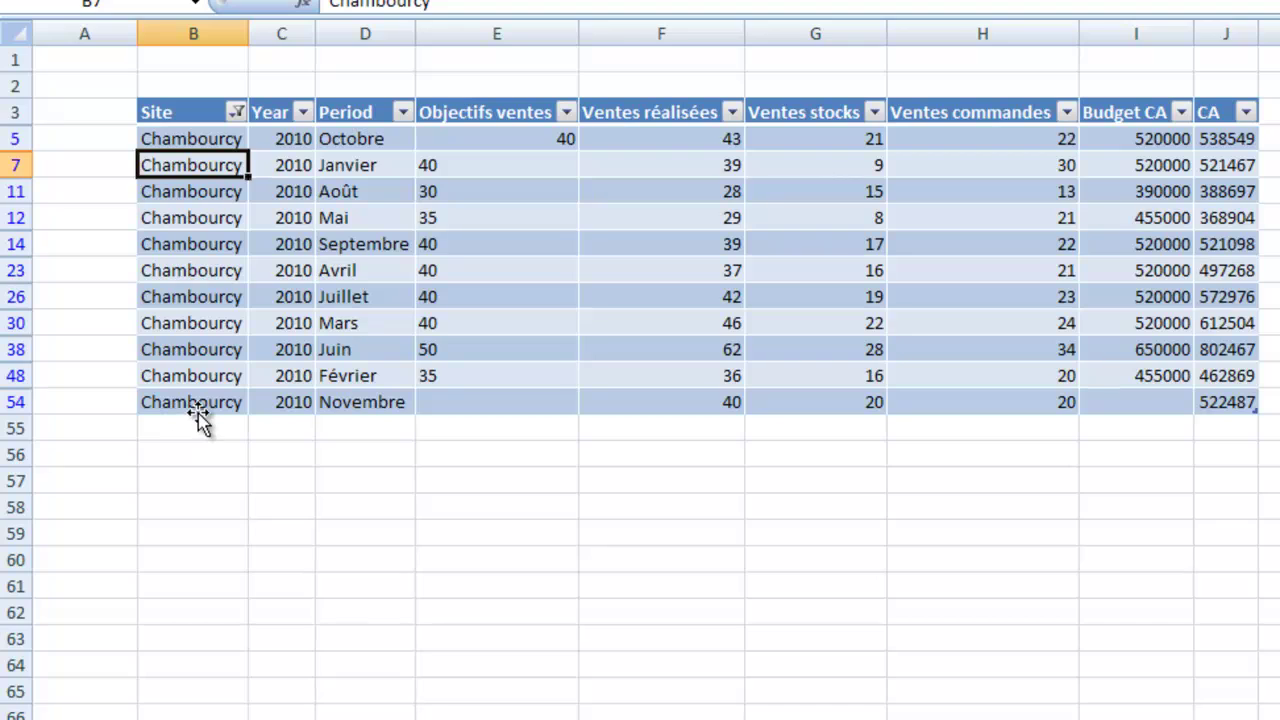
pyautogui.hotkey('ctrl', '*')
pyautogui.moveTo(185, 395); pyautogui.dragTo(1147, 390)
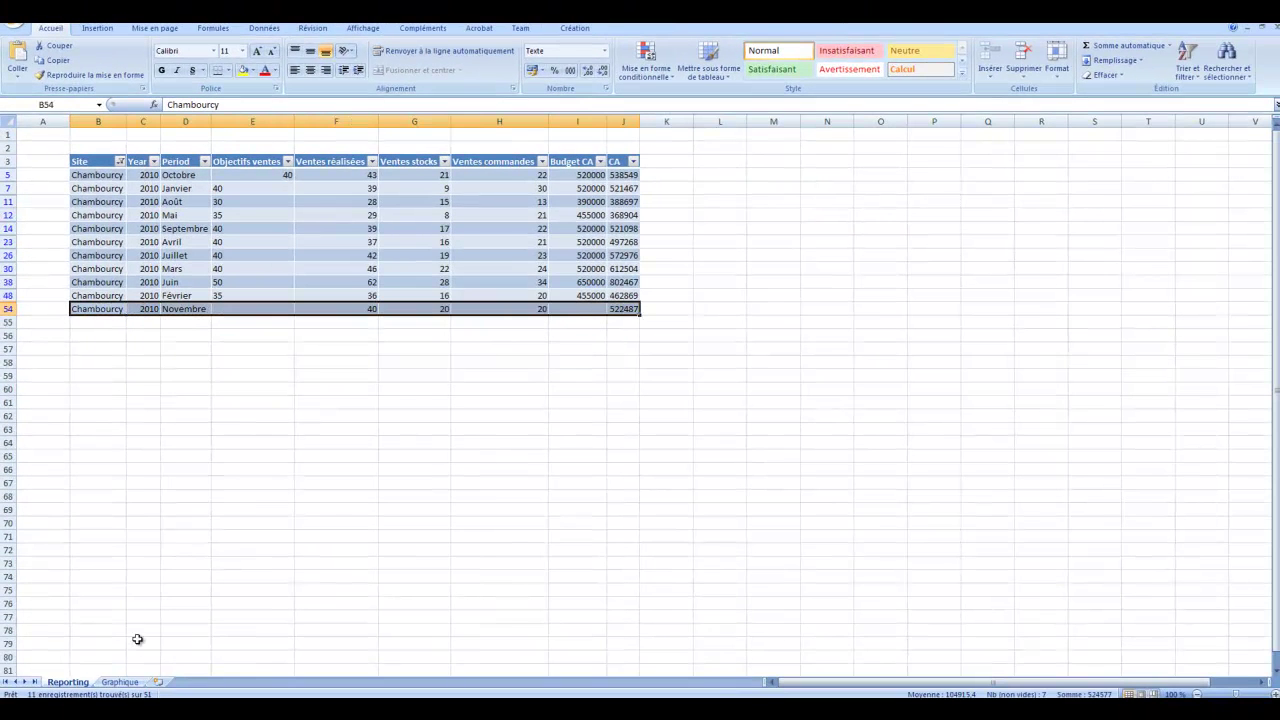
# - Refresh the pivot table on the Graphique sheet, and add the Ventes stocks and Ventes commandes fields to it
pyautogui.click(132, 683)
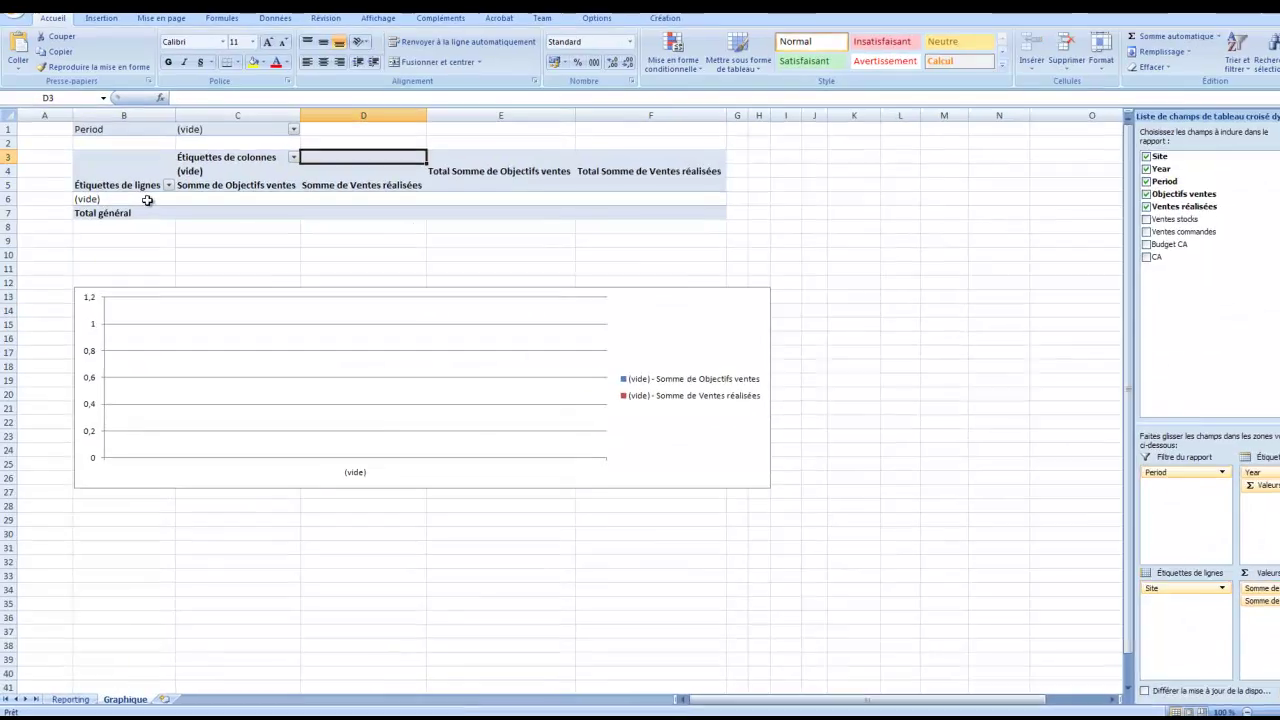
pyautogui.click(140, 201)
pyautogui.rightClick(143, 203)
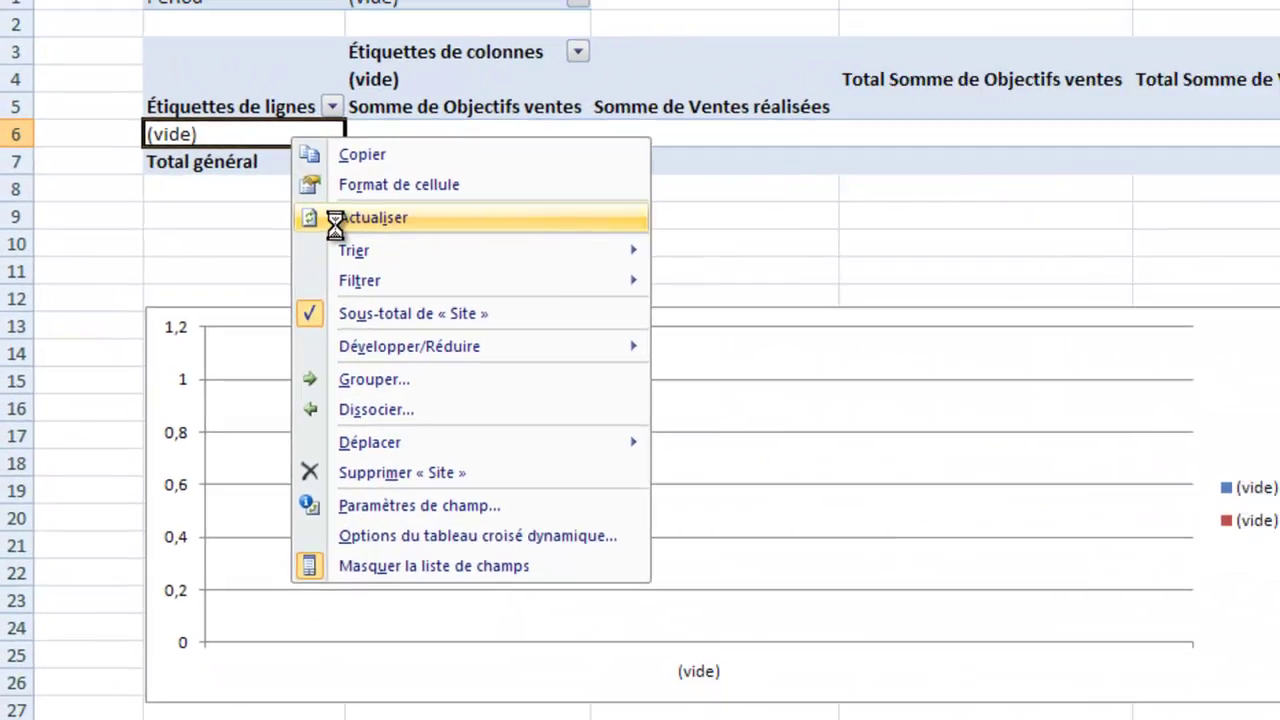
pyautogui.click(356, 220)
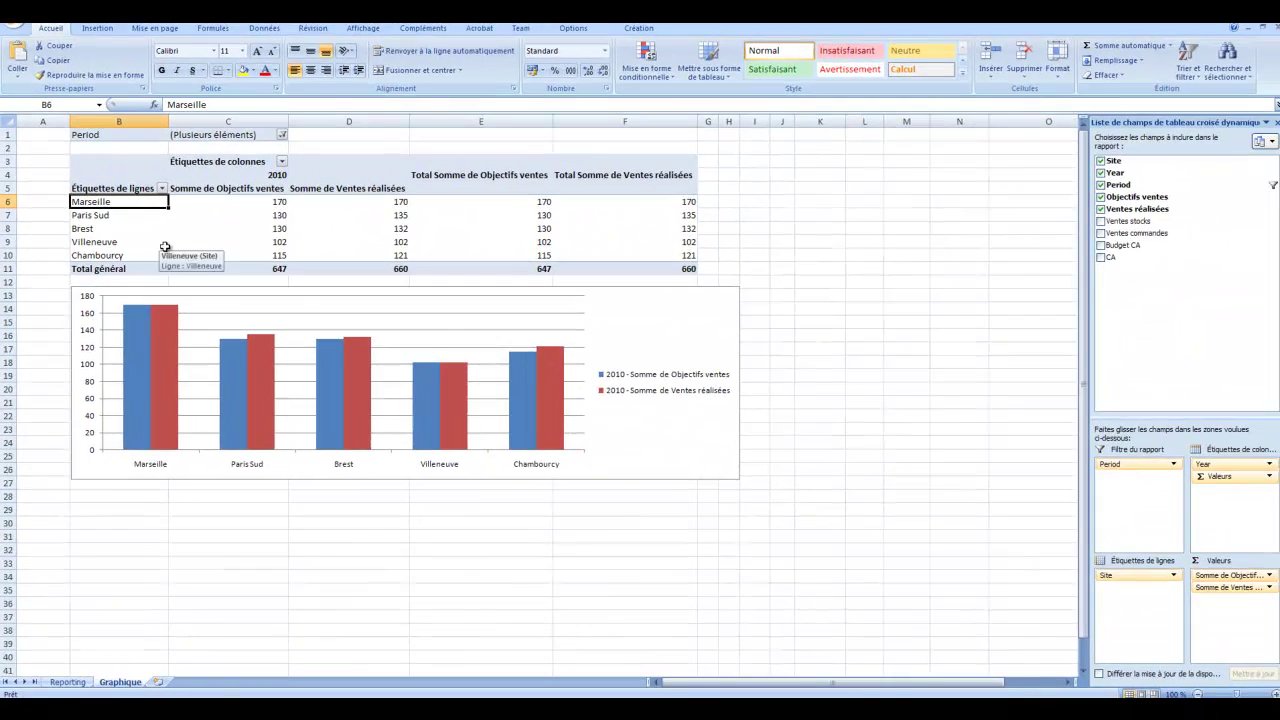
pyautogui.click(1100, 221)
pyautogui.click(1101, 233)
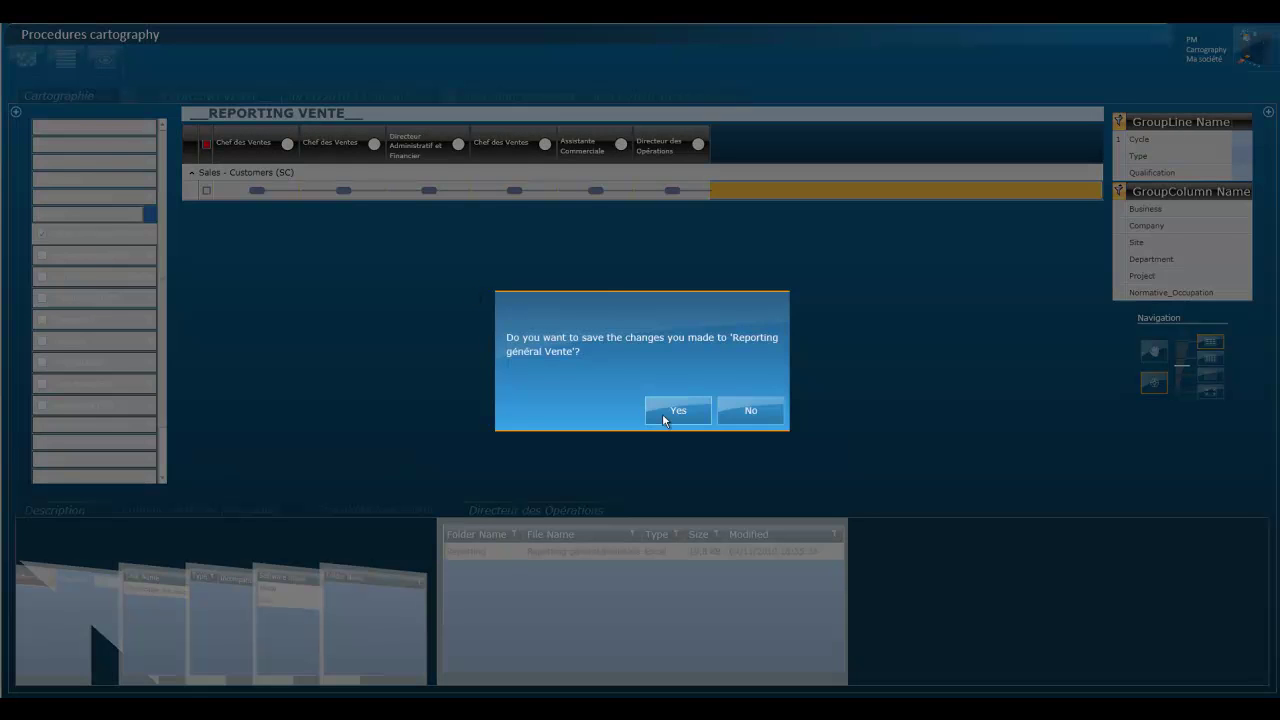
# - Save the changes to Reporting général Vente, and validate the Consolidation des résultats task of the Reporting_Novembre instance
pyautogui.click(662, 413)
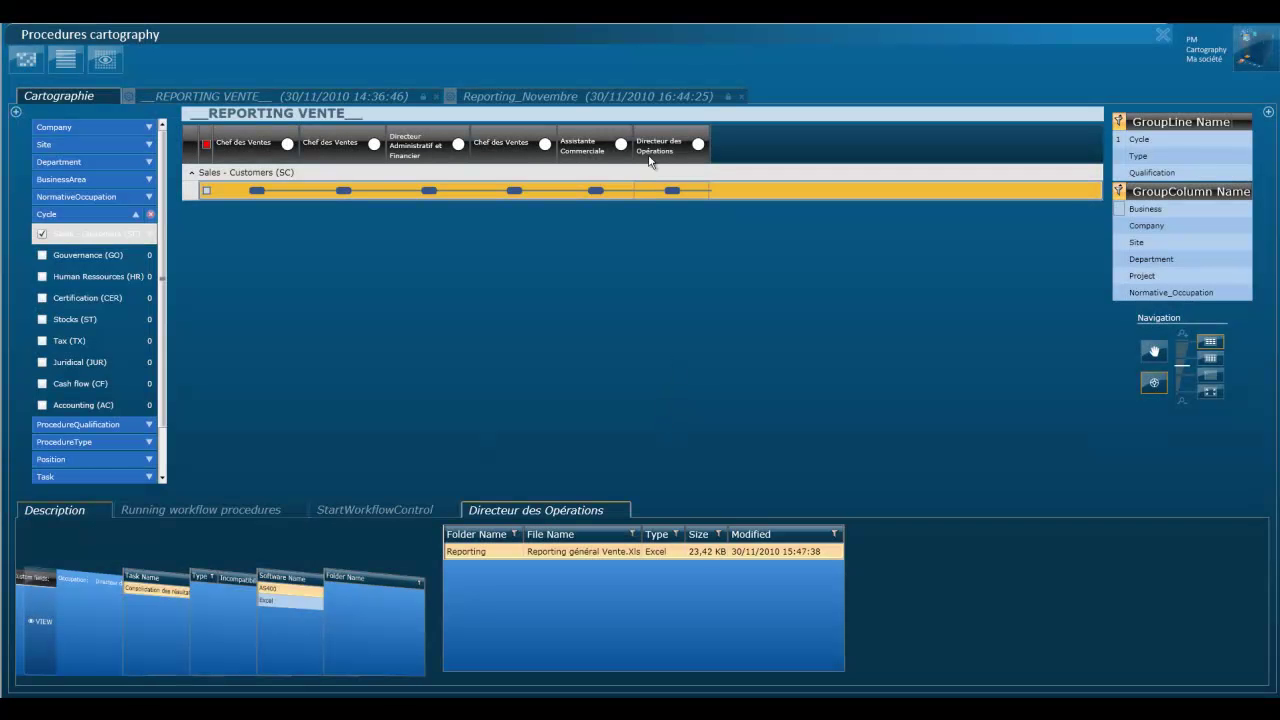
pyautogui.click(604, 100)
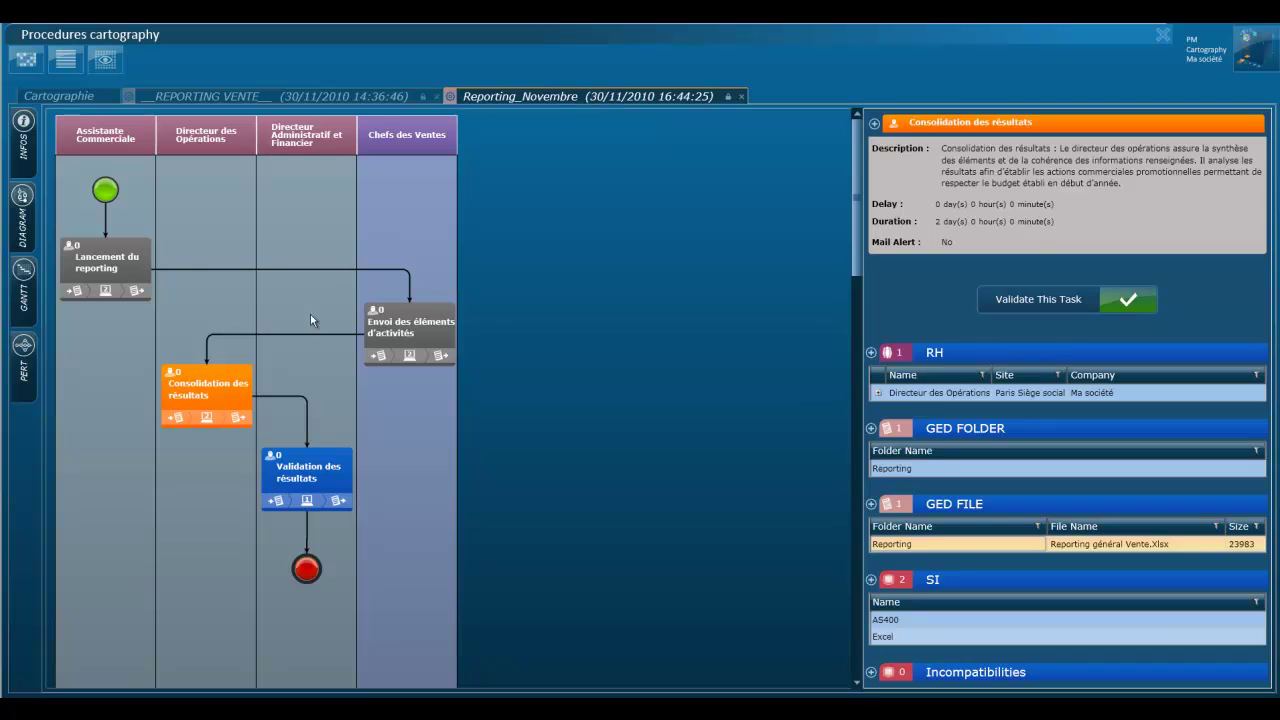
pyautogui.click(205, 394)
pyautogui.click(1130, 301)
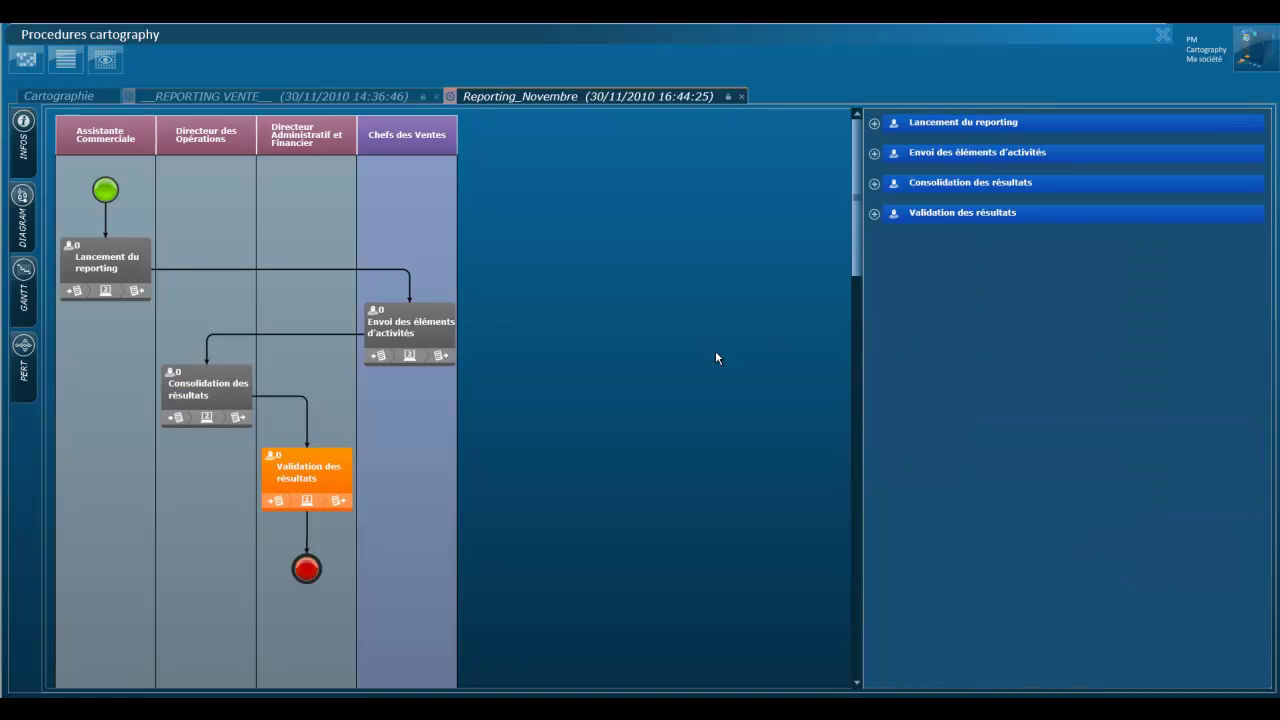